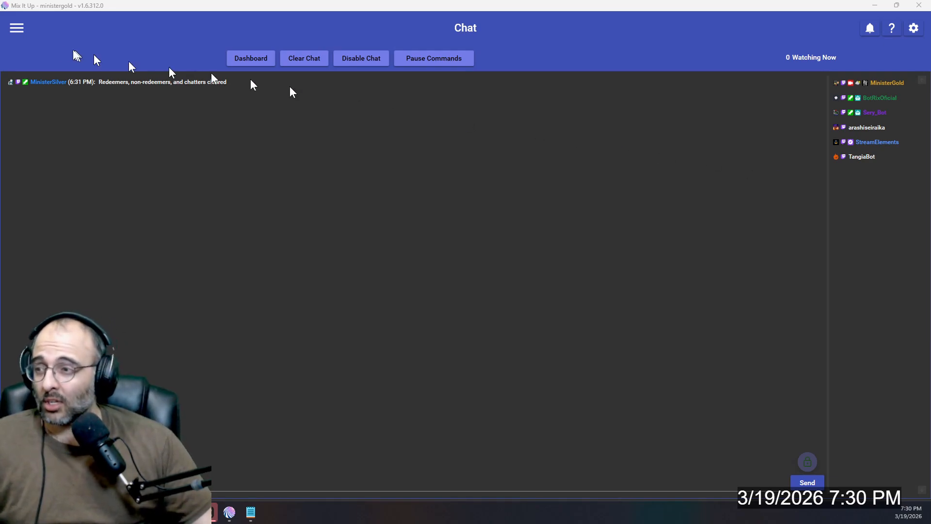
- Open the Twitch Bits commands and test-run the "400 - 500 Morse Code" command with its default test values
click(17, 29)
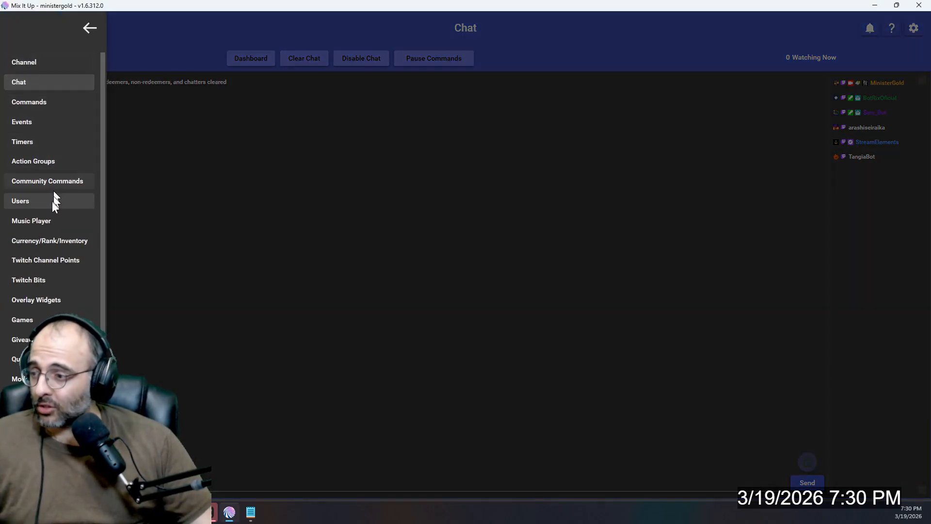
click(41, 278)
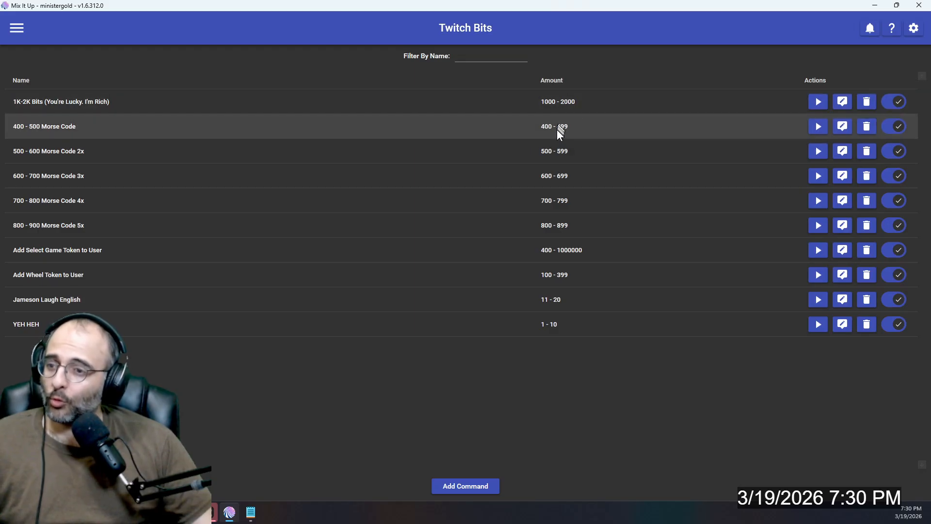
click(818, 127)
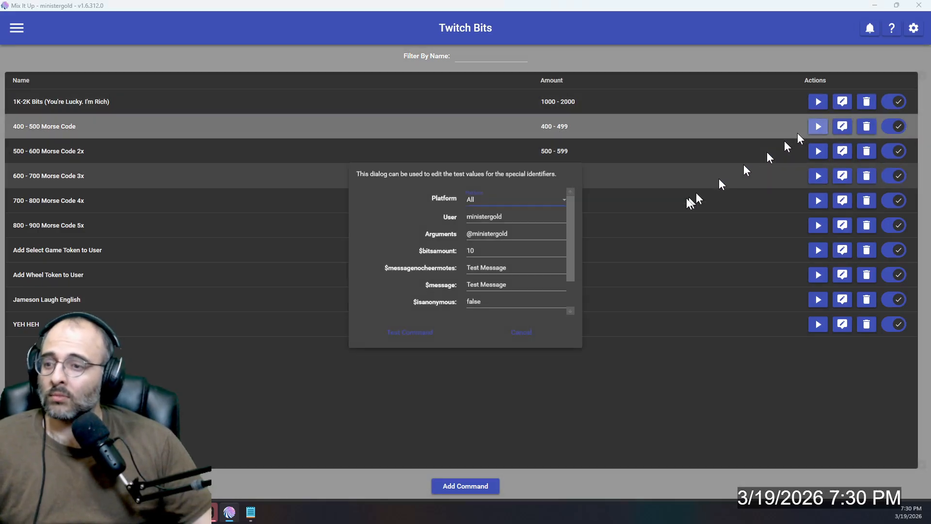
click(420, 332)
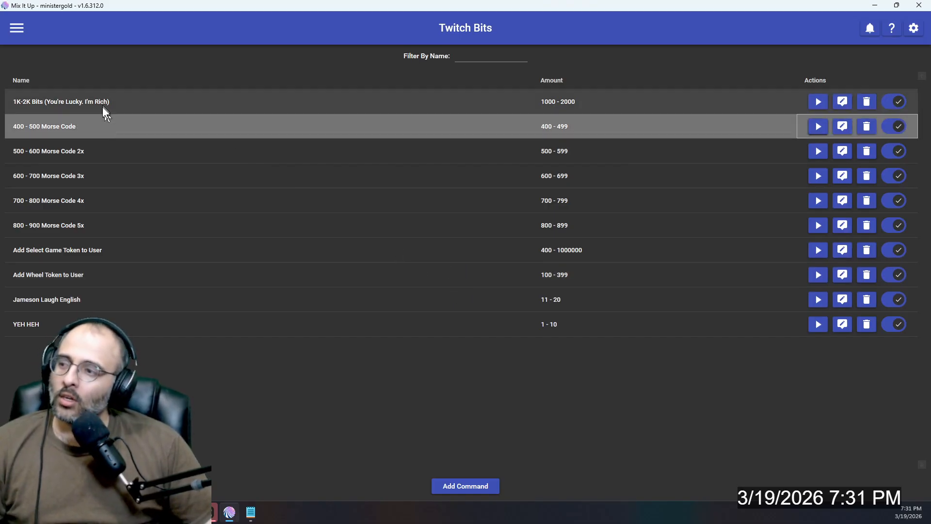
click(20, 30)
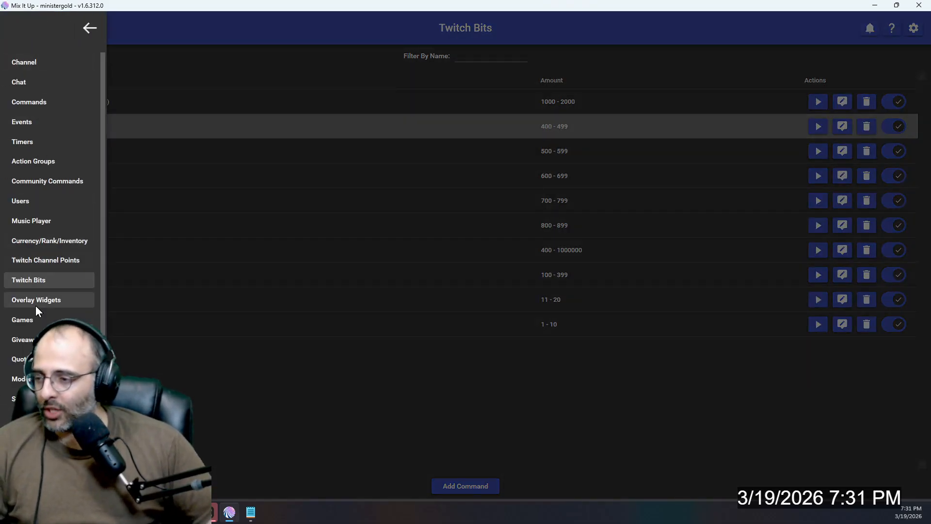
click(23, 398)
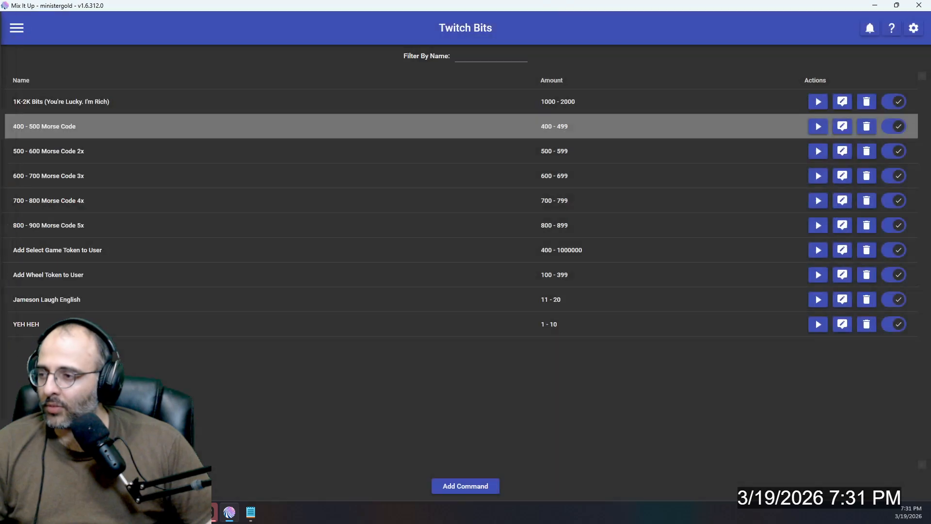
click(16, 33)
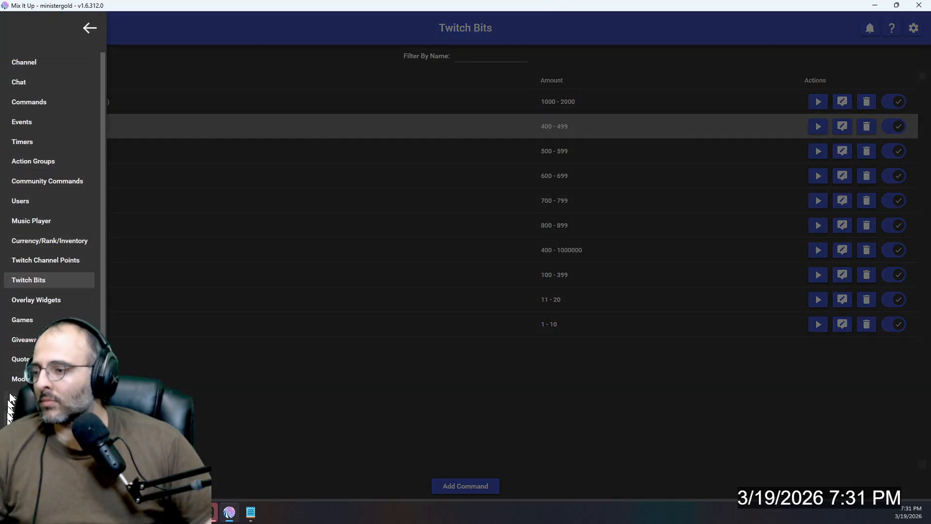
click(23, 418)
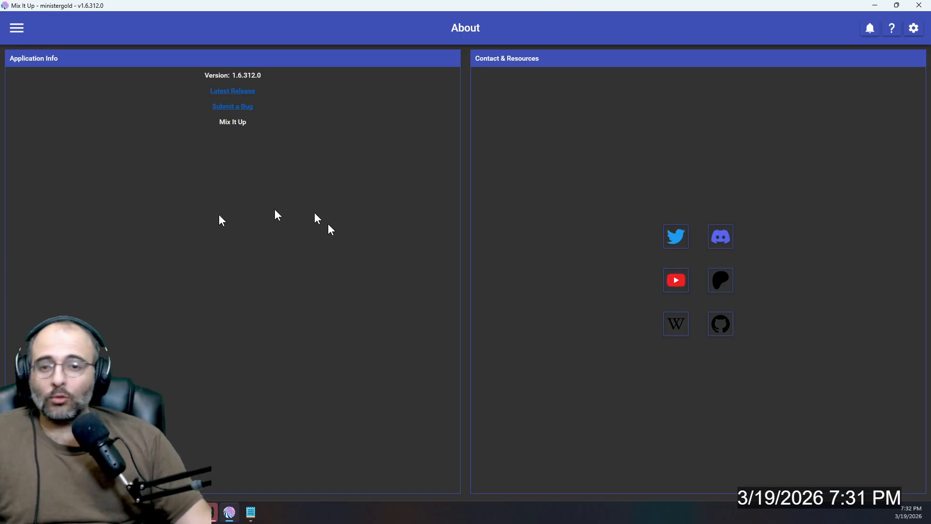
- Open the application settings and show the Overlays endpoint list
click(915, 29)
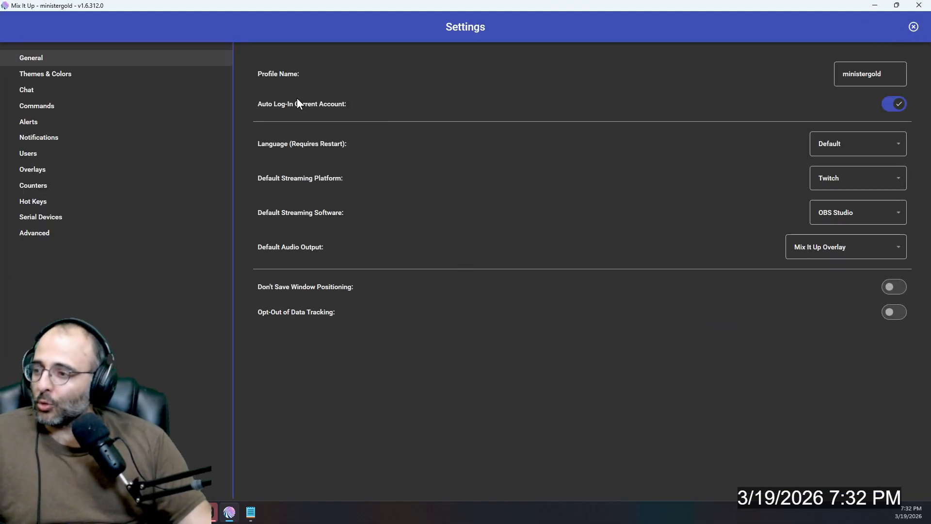
click(81, 169)
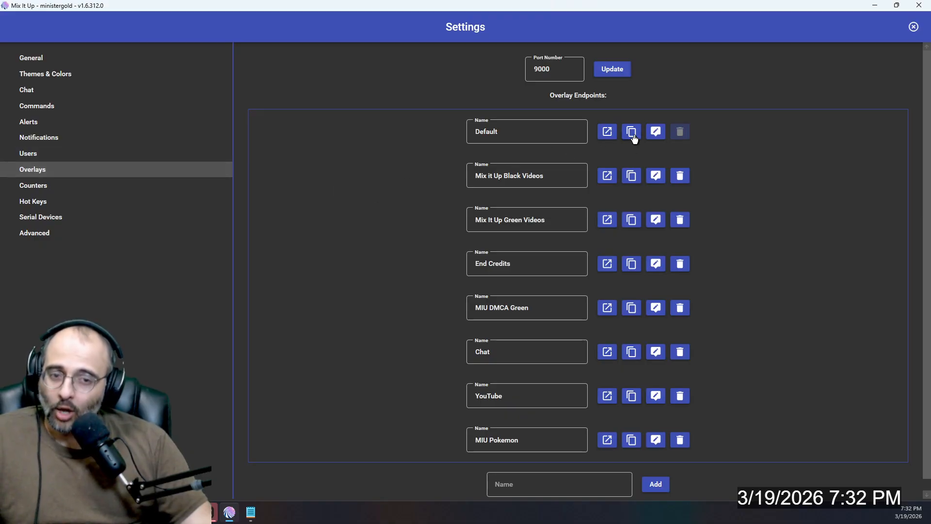
- Switch to OBS, maximize its window and show the current scene's sources
drag(930, 57, 404, 119)
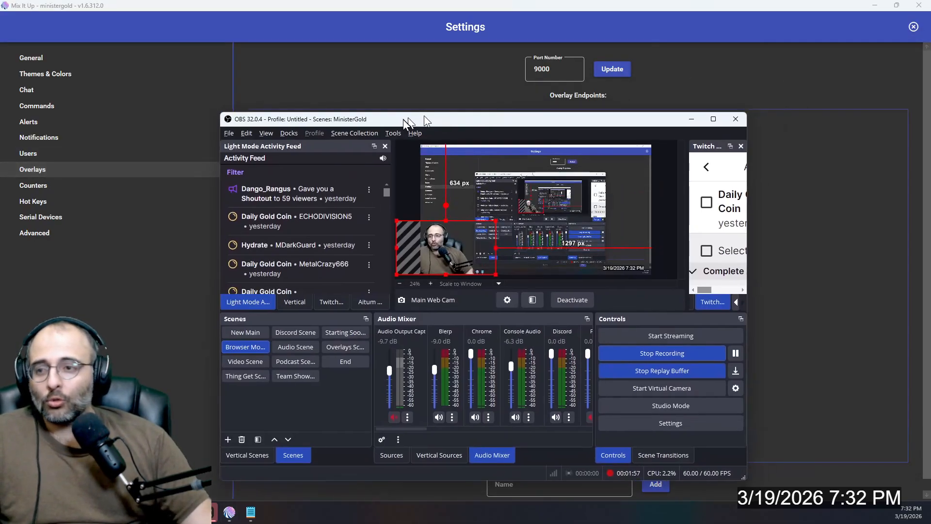
double_click(403, 118)
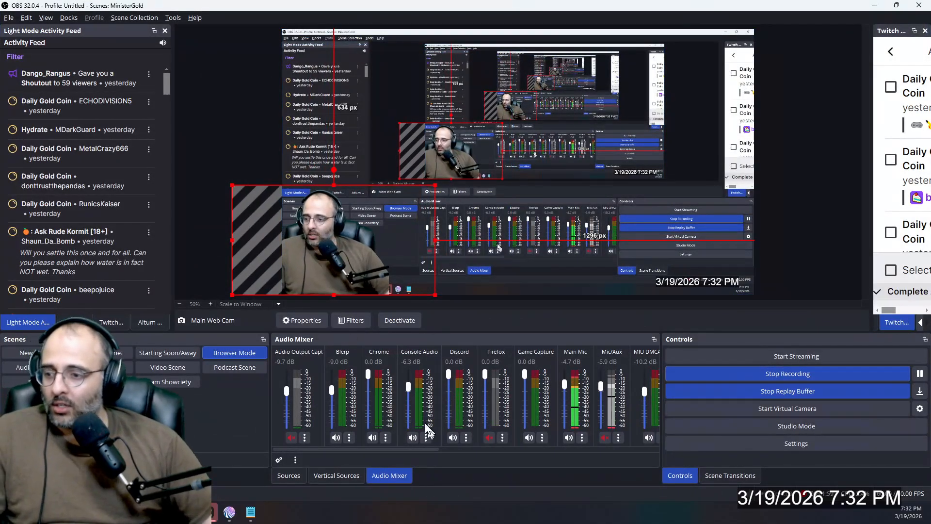
click(290, 475)
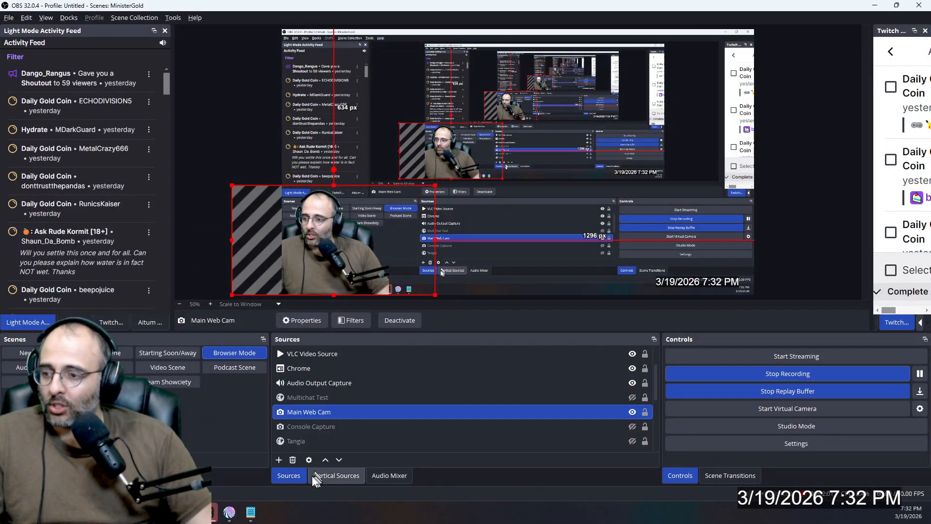
- Open the creation dialog for a new Browser source in the current scene and cancel it
click(279, 459)
click(383, 270)
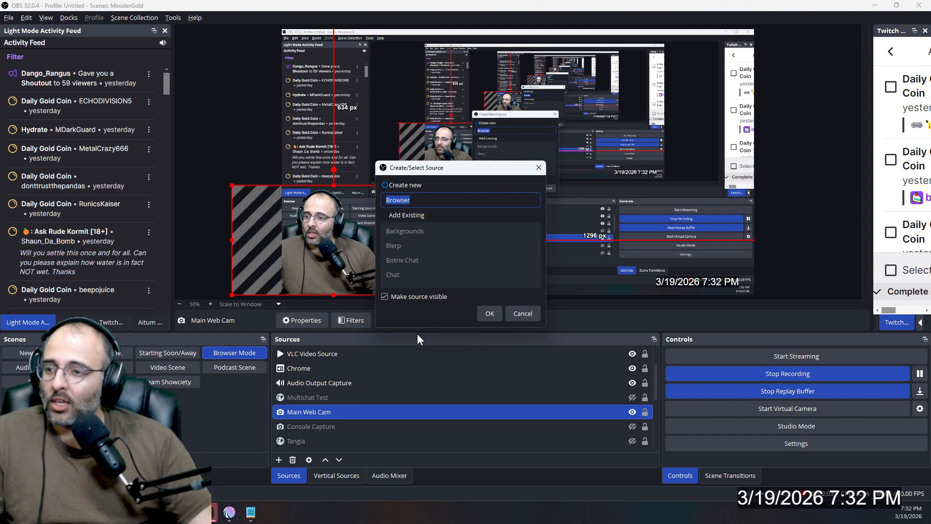
click(514, 316)
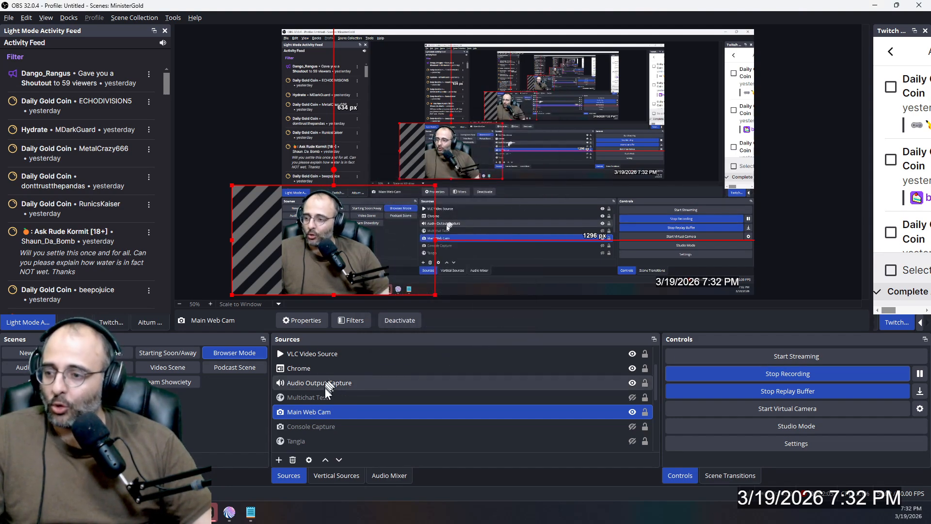
- Check the "Control audio via OBS" option in the Tangia browser source's properties and close them without changes
double_click(315, 440)
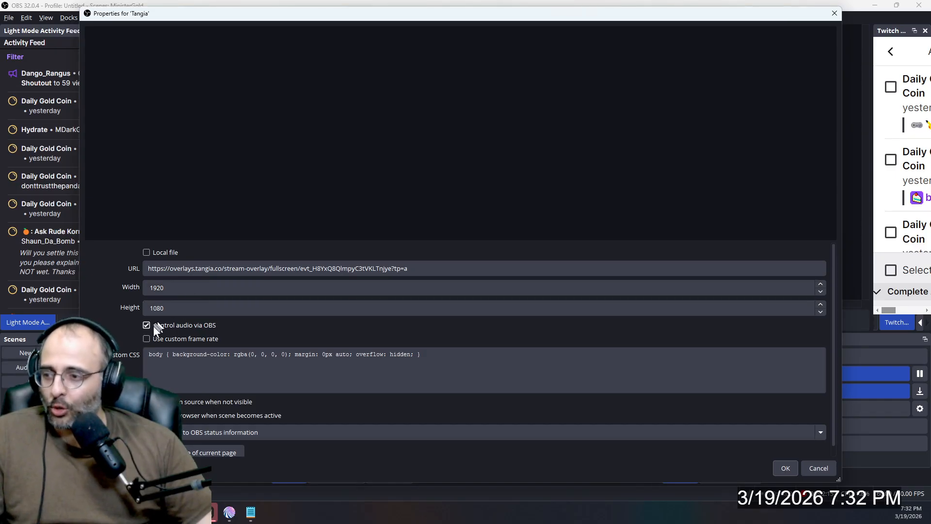
click(818, 468)
right_click(290, 443)
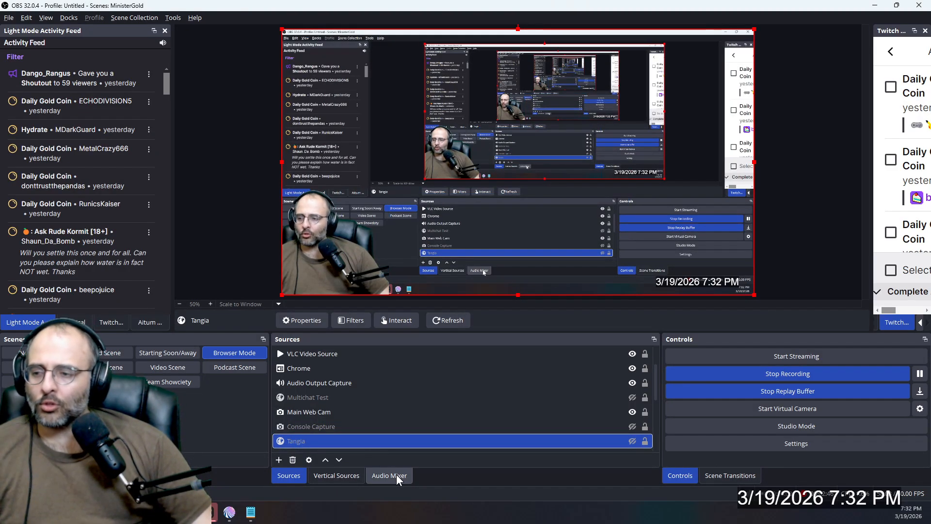
- Review the audio monitoring settings of the Mix It Up sources in the Advanced Audio Properties and close them
click(397, 474)
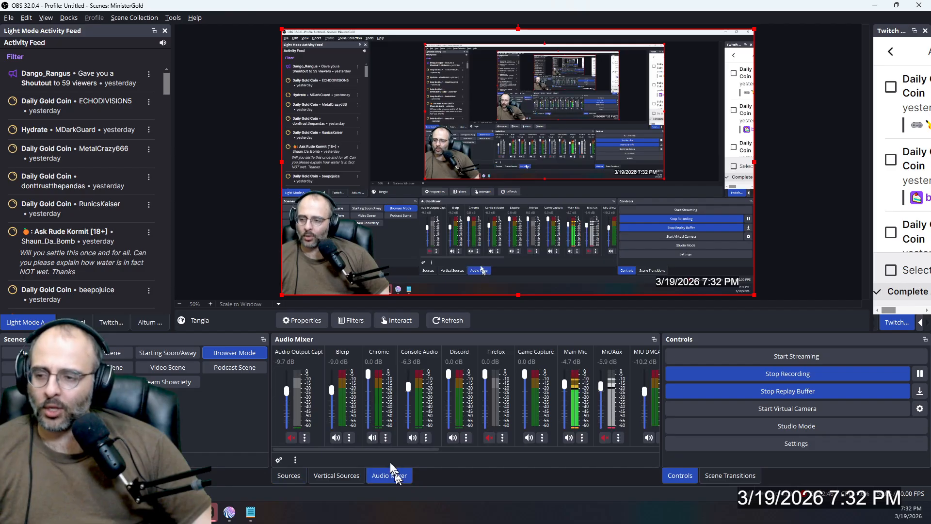
click(352, 437)
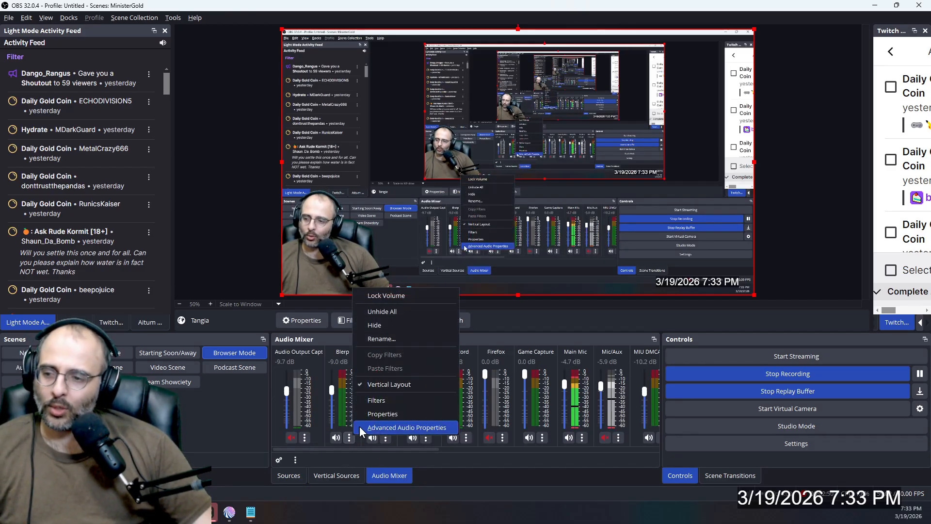
click(360, 426)
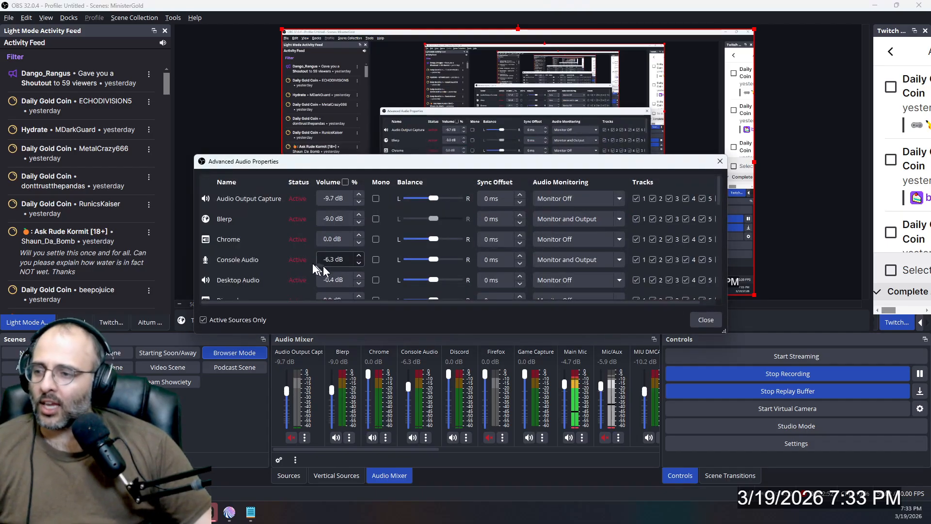
scroll(275, 246, down, 5)
scroll(274, 246, down, 1)
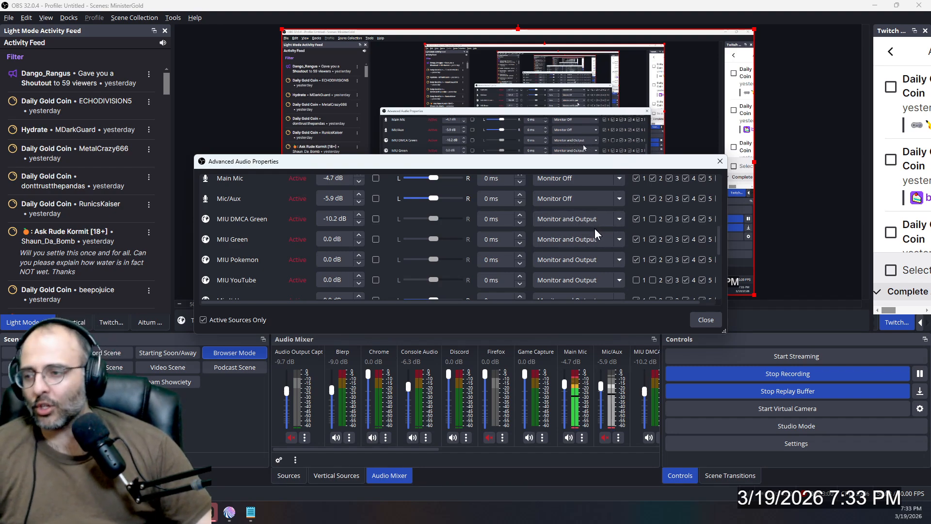
click(719, 161)
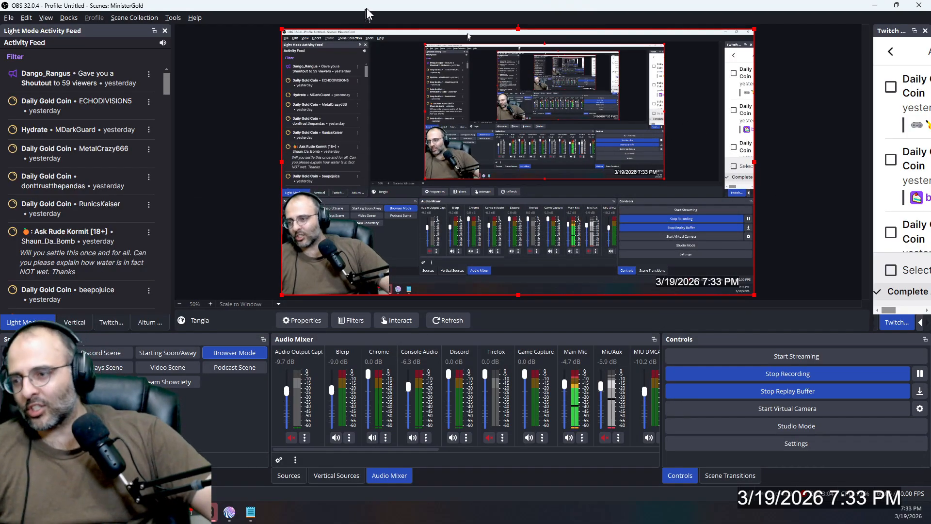
- Move OBS away to return to Mix It Up, leave the settings and select "400 - 500 Morse Code" among the Twitch Bits commands
drag(366, 8, 698, 93)
drag(783, 100, 930, 128)
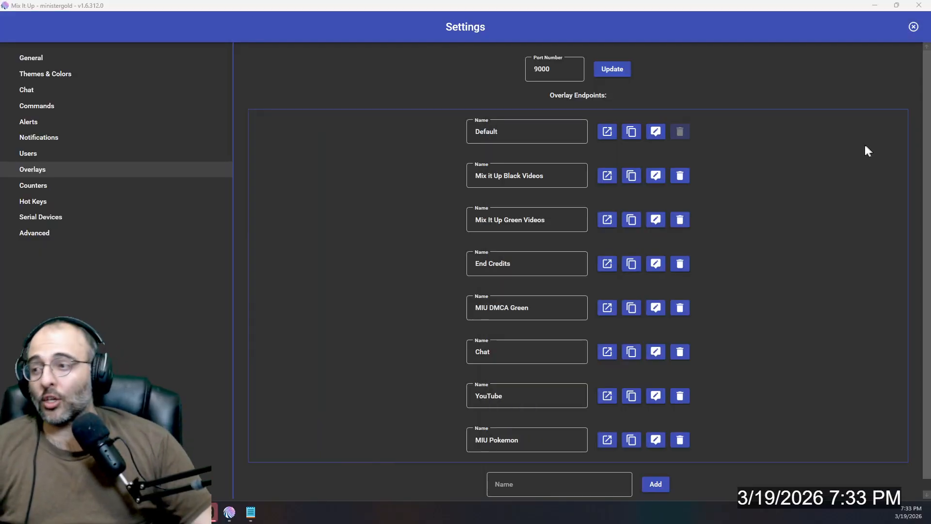
click(912, 27)
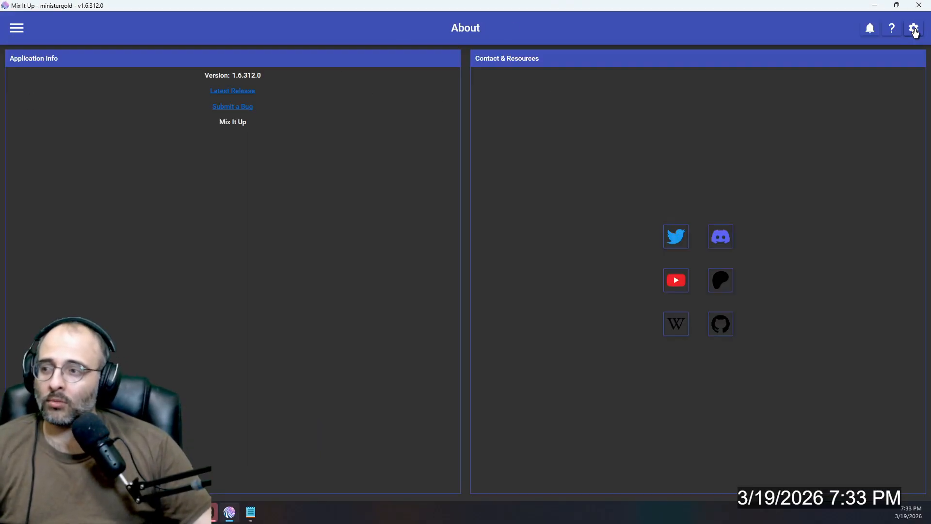
click(20, 29)
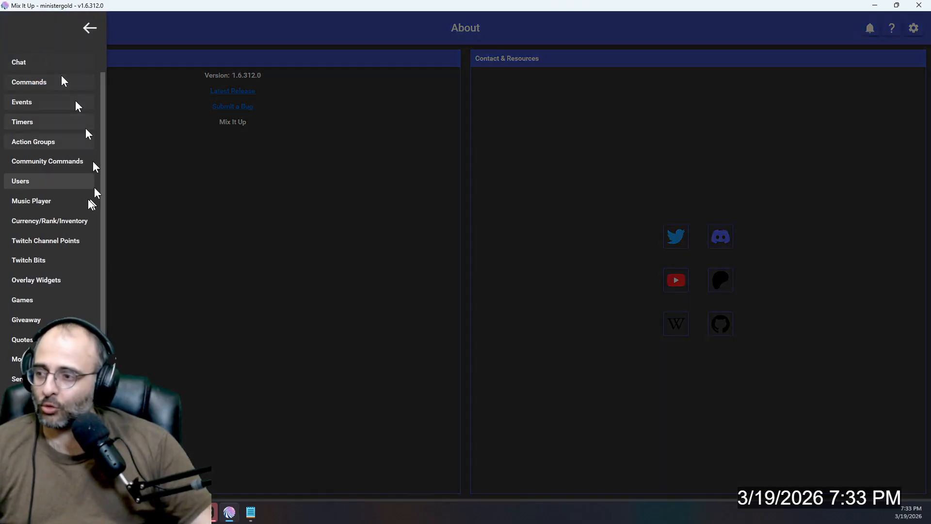
click(55, 267)
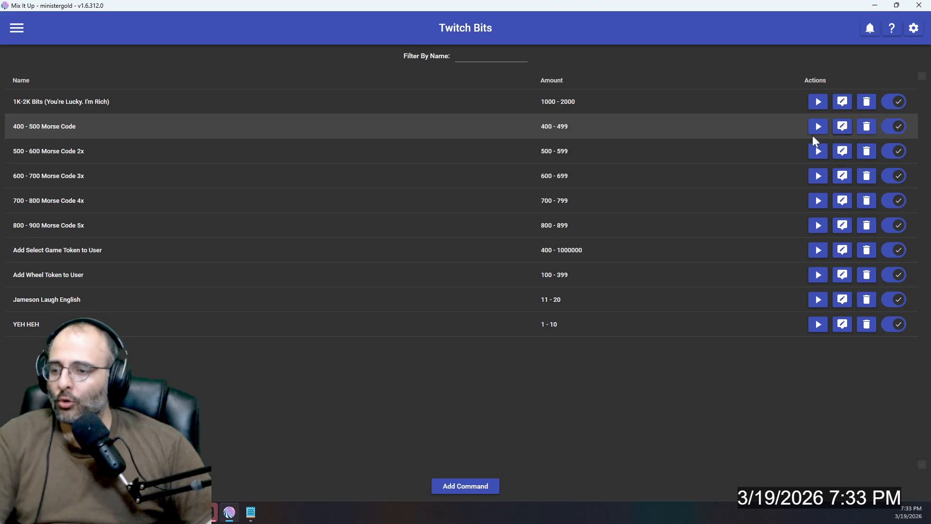
click(800, 128)
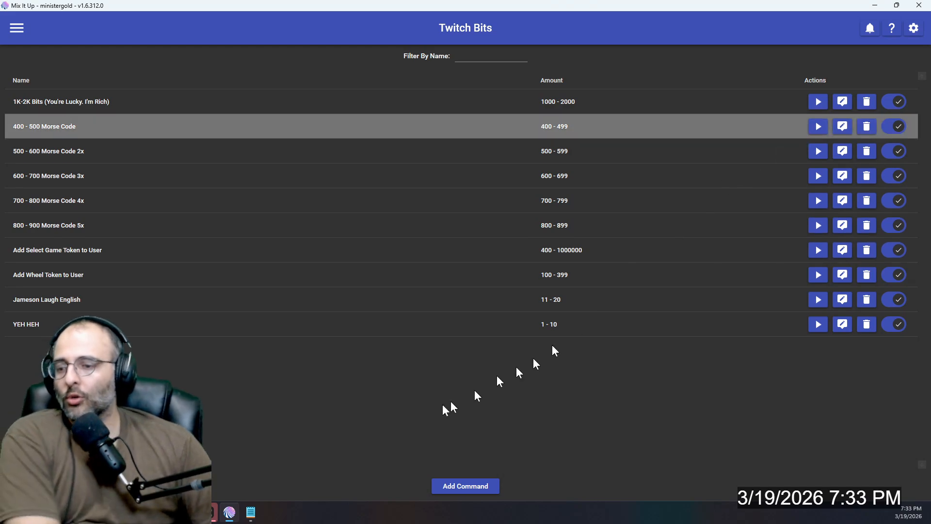
- Start a new Twitch Bits command with a number range from 1 to 50 and close it without saving
click(482, 486)
click(342, 155)
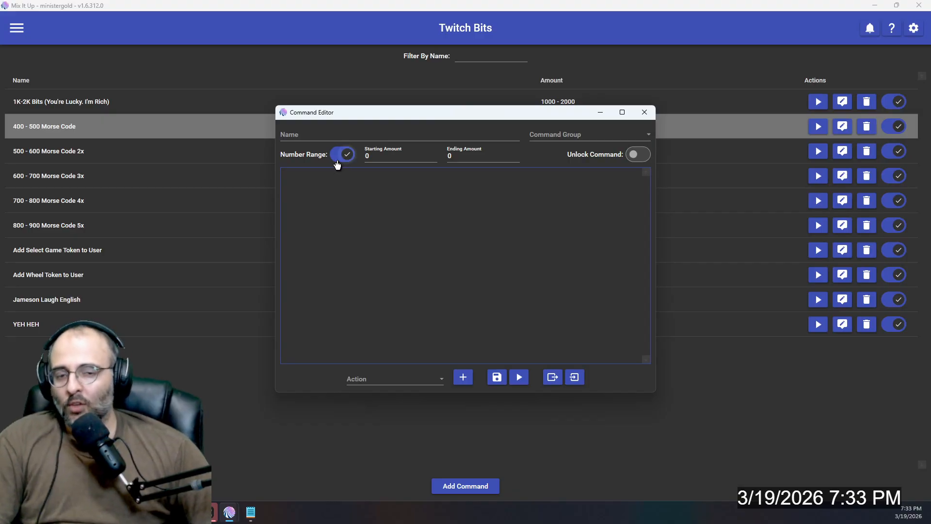
click(372, 157)
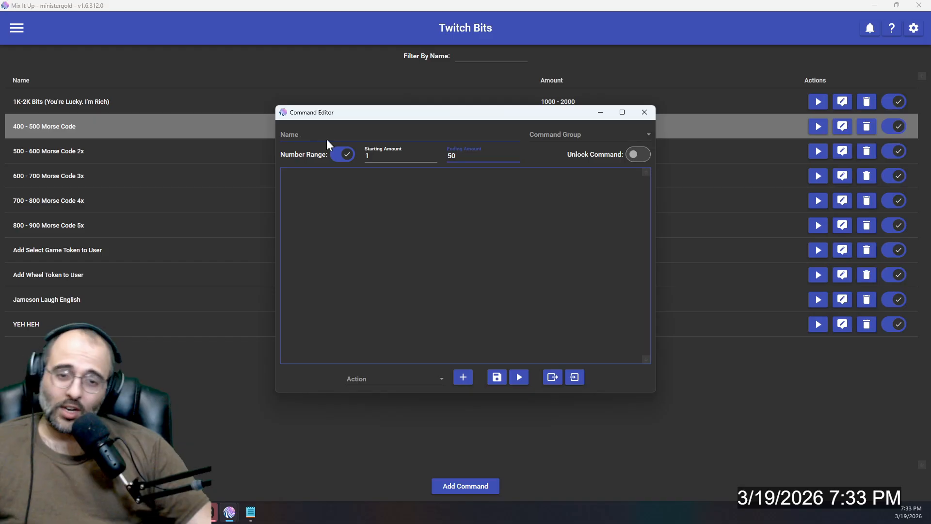
click(644, 112)
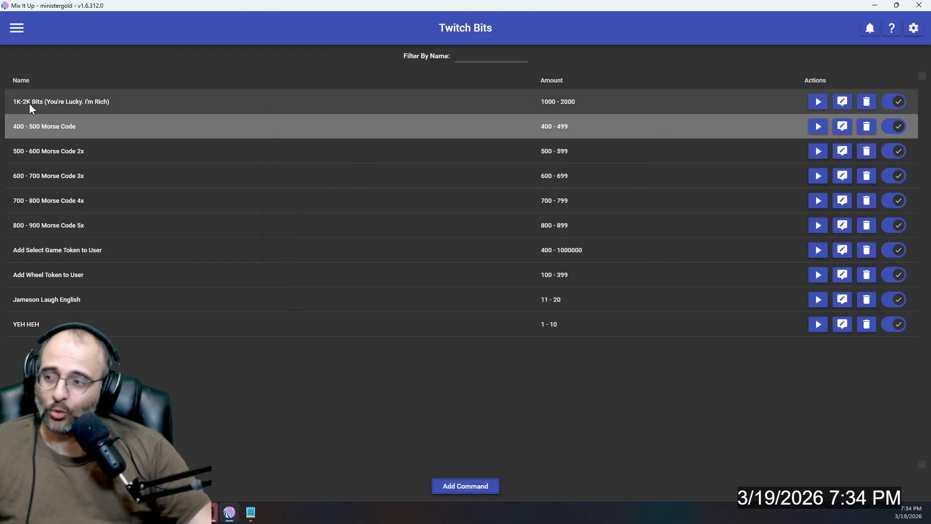
- Open the "400 - 500 Morse Code" command for editing, and reposition and enlarge its editor window to fit all its actions
click(40, 132)
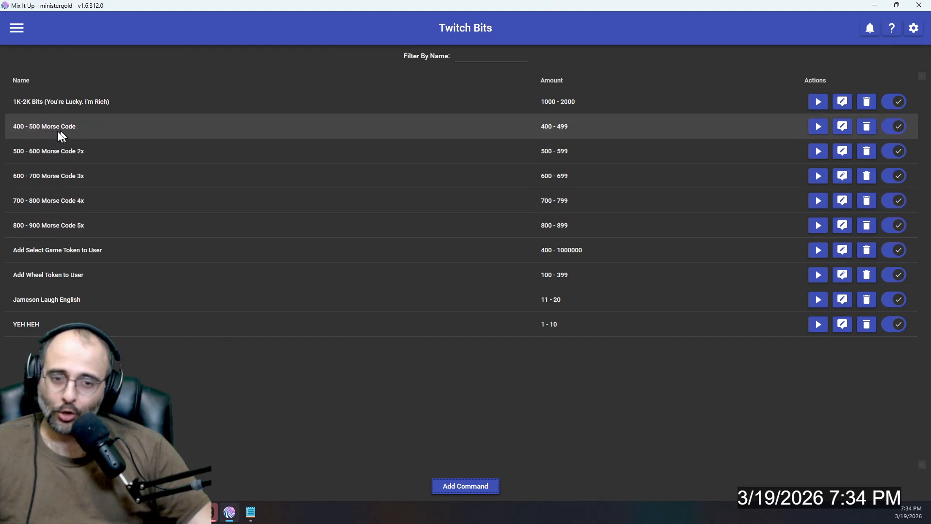
click(101, 127)
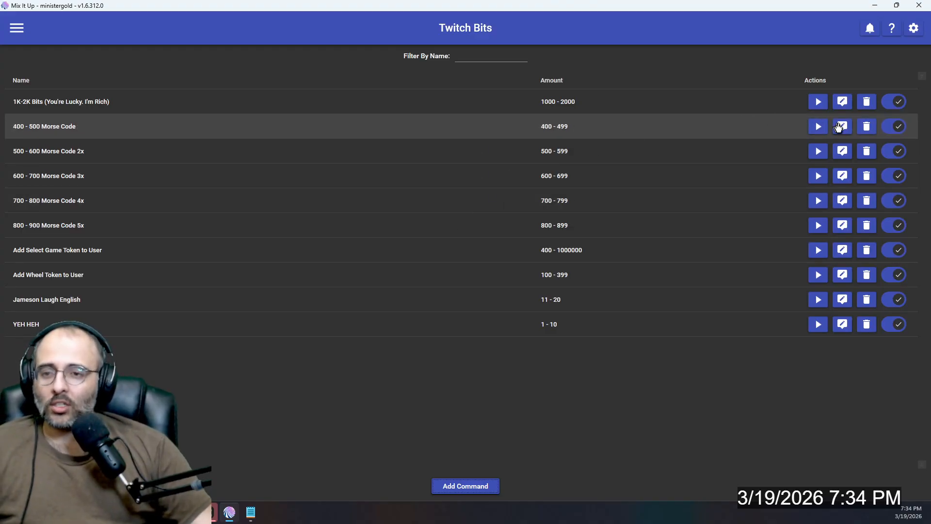
click(843, 126)
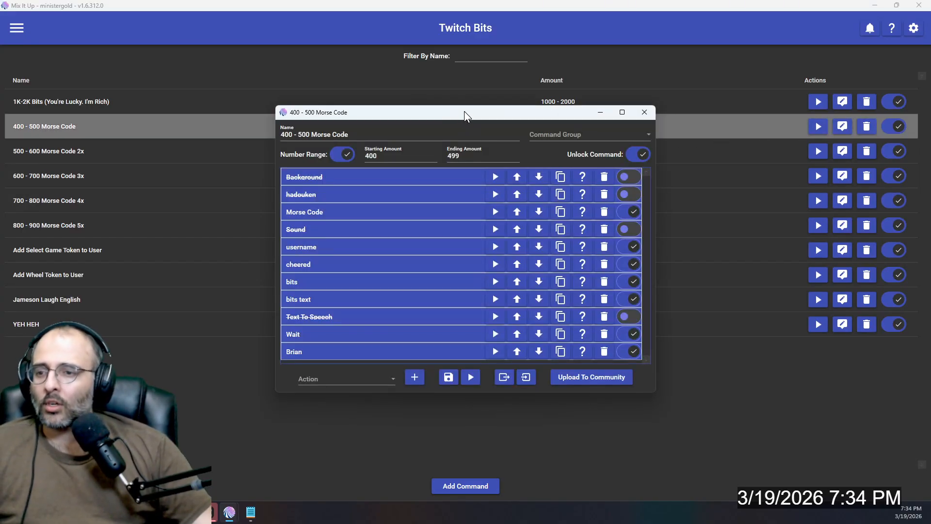
drag(464, 112, 433, 34)
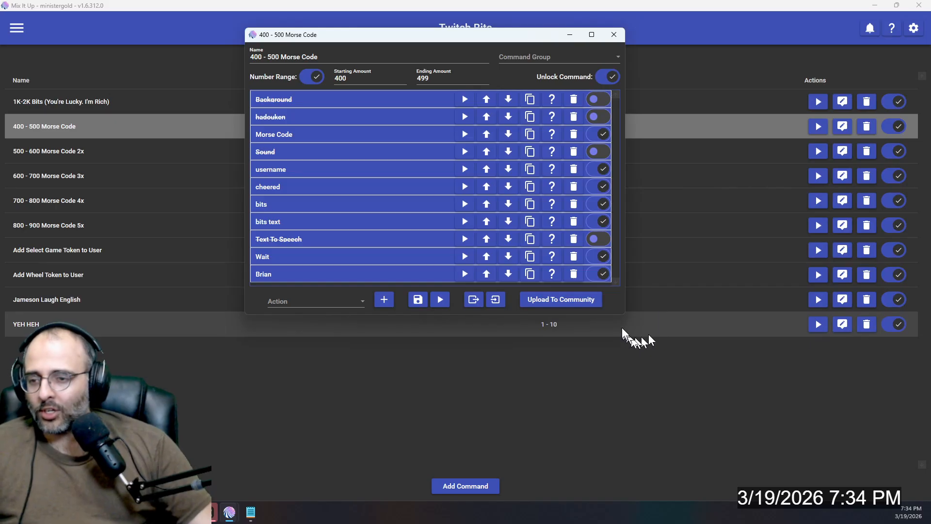
drag(625, 316, 702, 405)
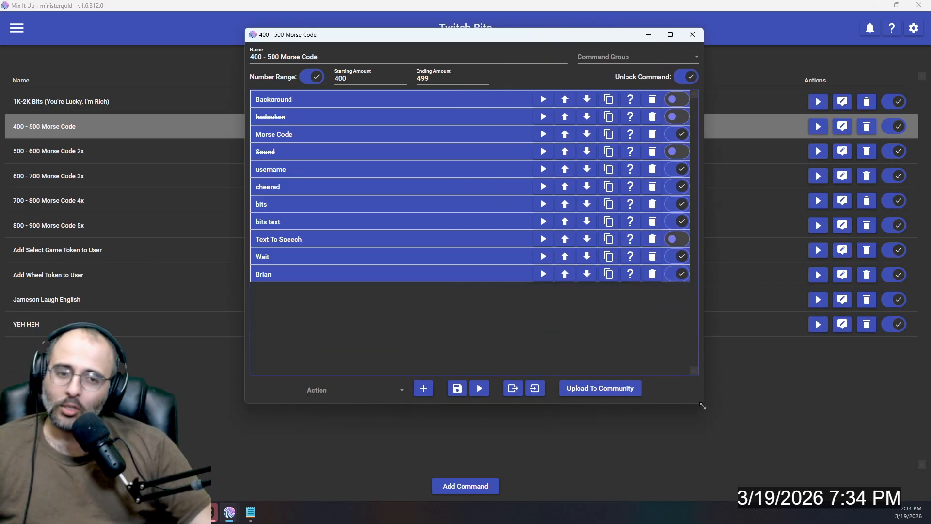
click(652, 102)
click(652, 102)
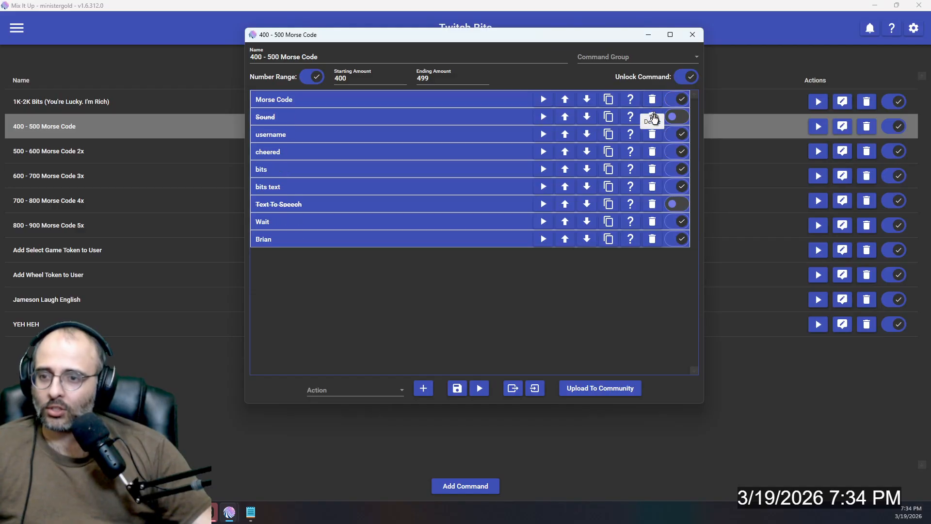
click(699, 35)
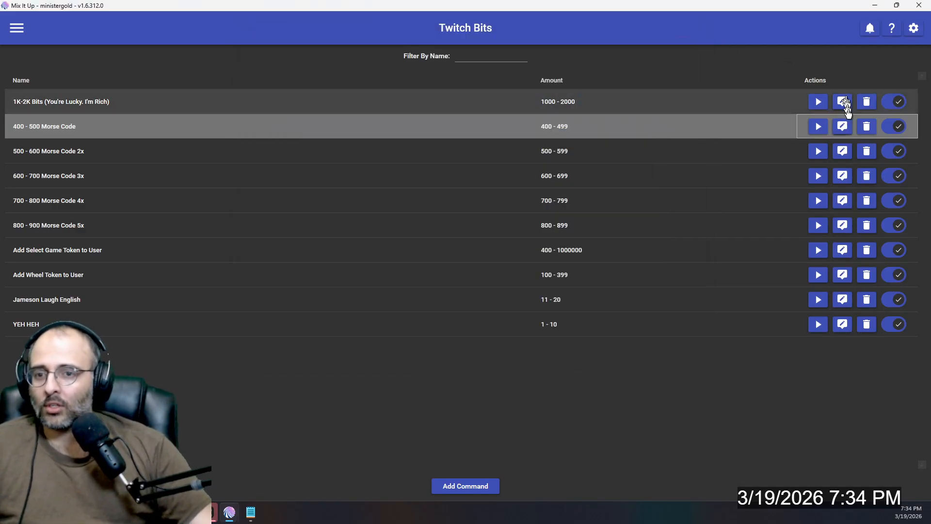
click(842, 128)
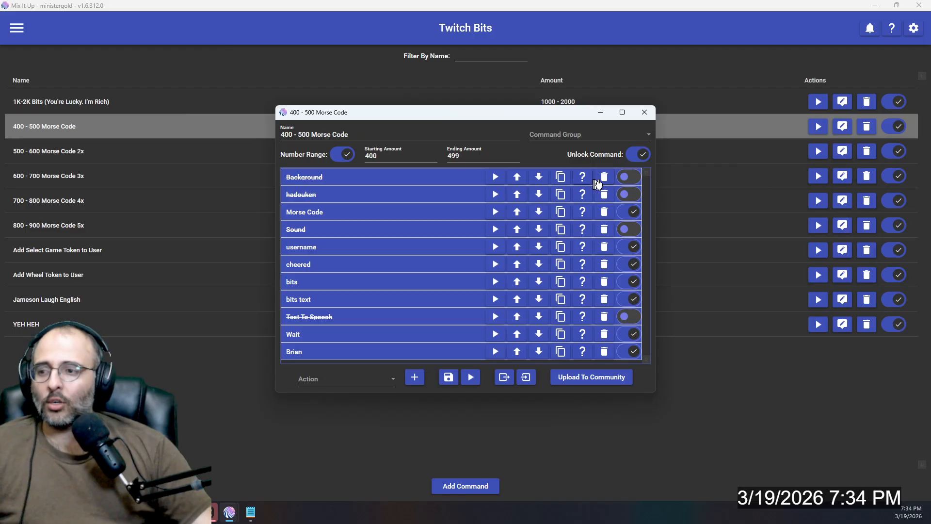
- Delete the disabled Background, hadouken, Sound and Text To Speech actions from the command
click(604, 176)
click(603, 177)
click(605, 194)
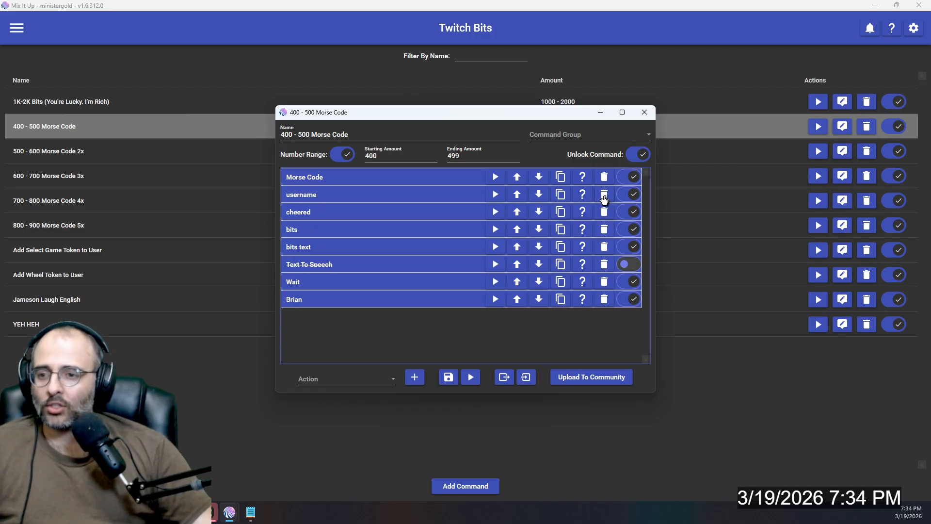
click(606, 264)
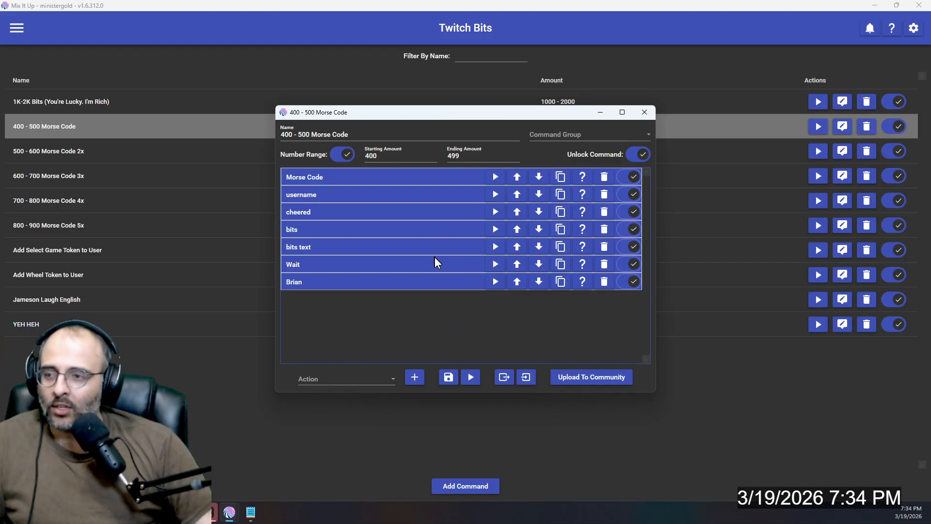
- Rename the command to "400 - 499 Morse Code" and switch its number range off and back on
click(288, 135)
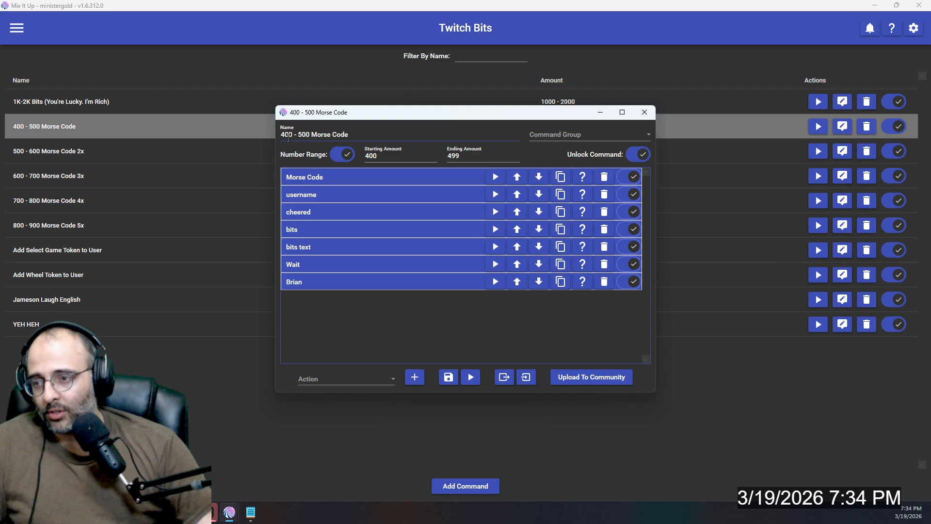
click(373, 160)
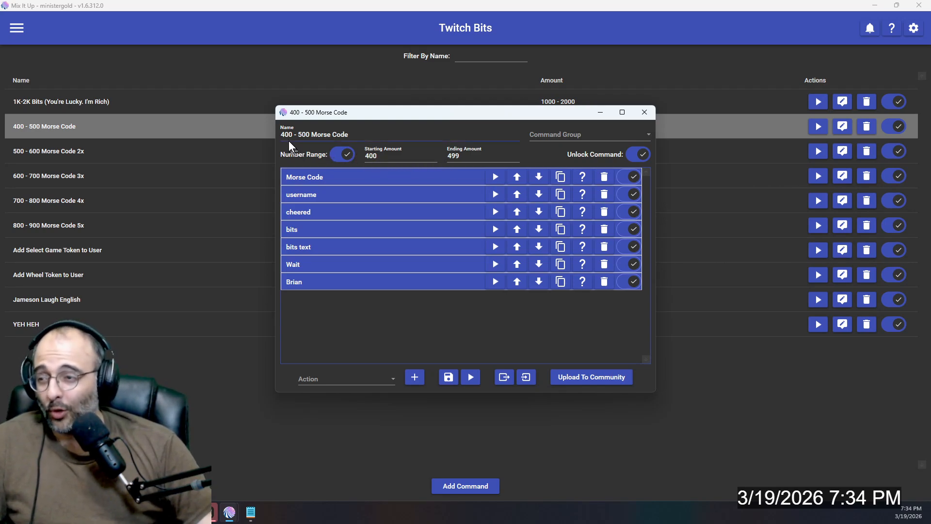
double_click(307, 136)
text(499)
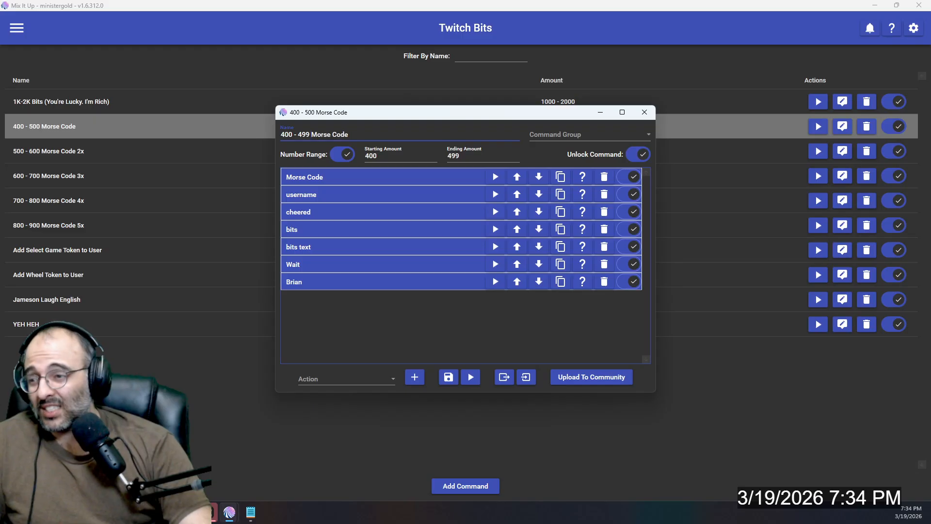
click(348, 159)
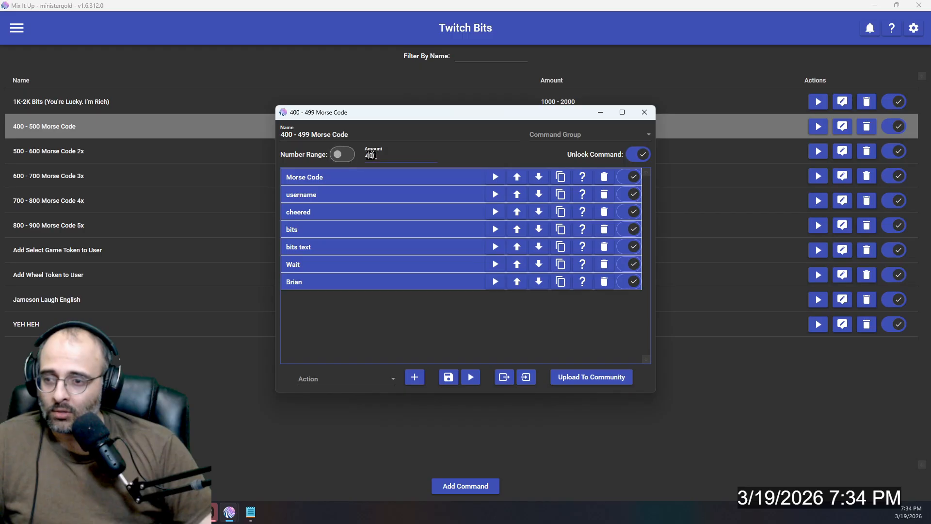
click(343, 155)
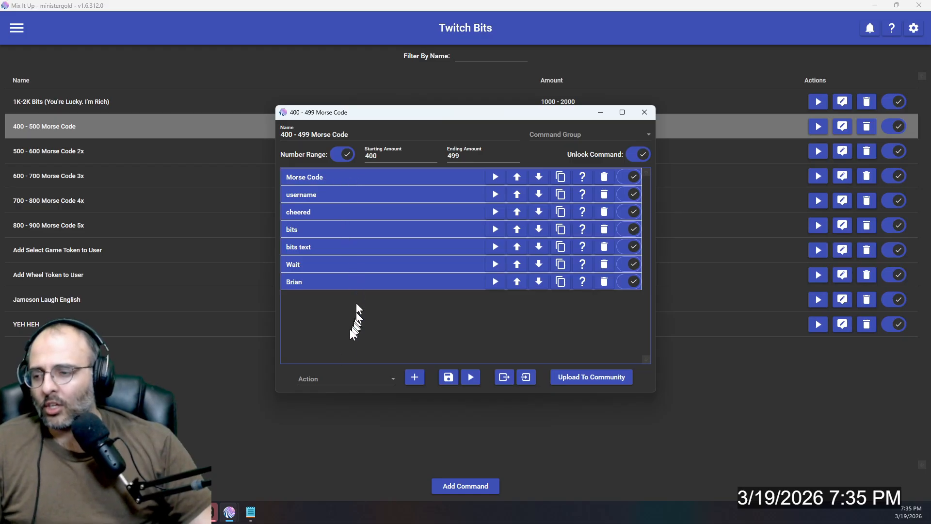
- Choose Overlay (Images & Videos) as the action type for a new action
click(334, 377)
scroll(352, 334, up, 2)
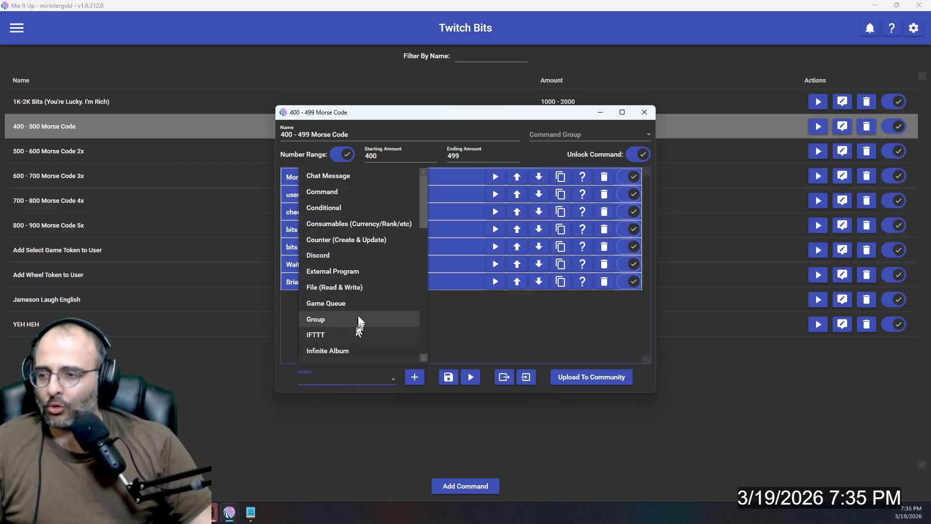
scroll(373, 282, down, 1)
scroll(376, 310, down, 3)
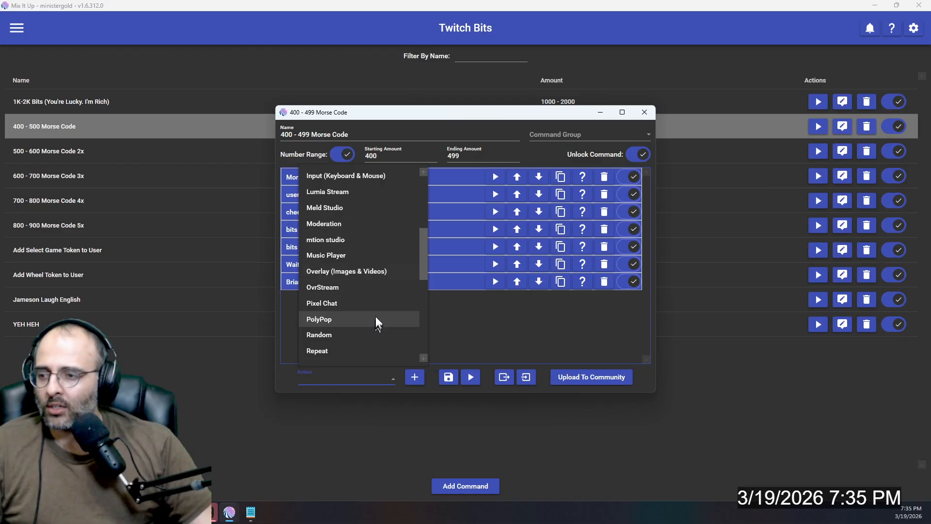
click(359, 328)
- Review the Morse Code video action's Default overlay endpoint and position settings, test-play it and collapse it
click(379, 176)
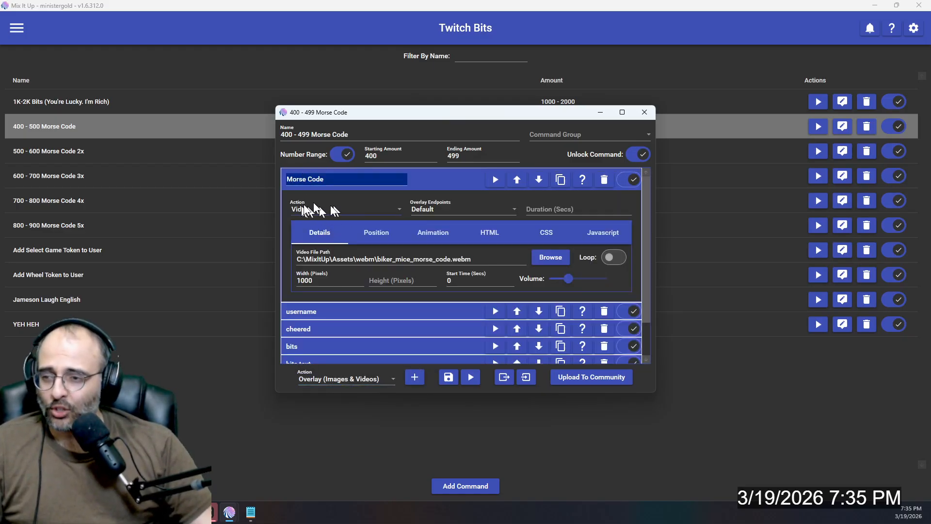
click(434, 208)
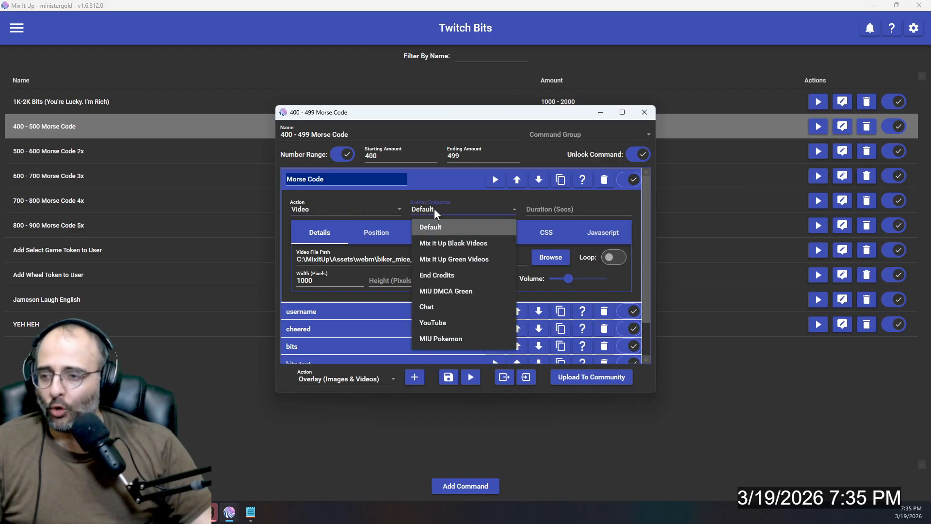
click(435, 225)
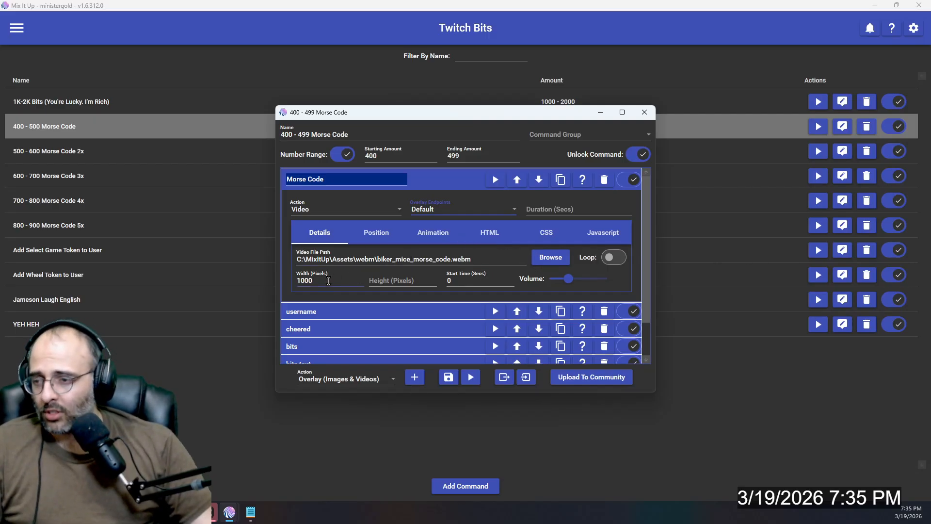
click(374, 233)
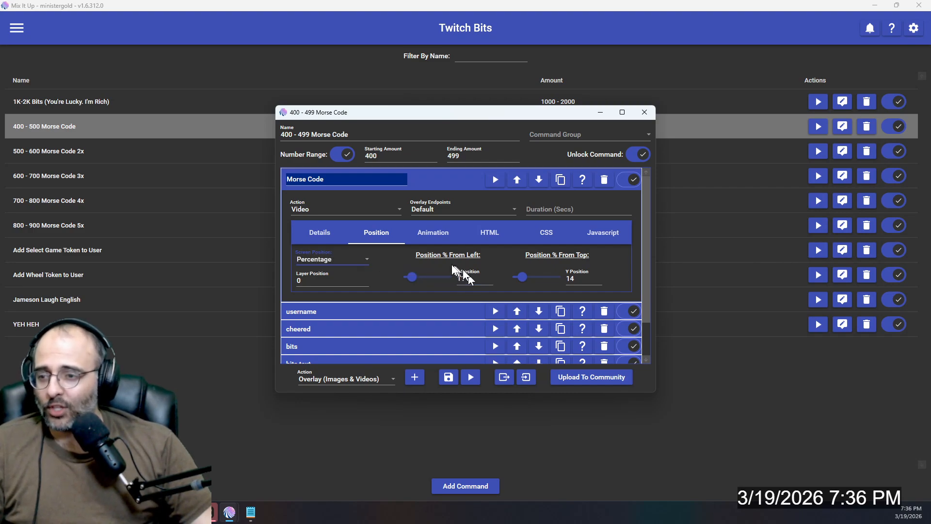
click(494, 183)
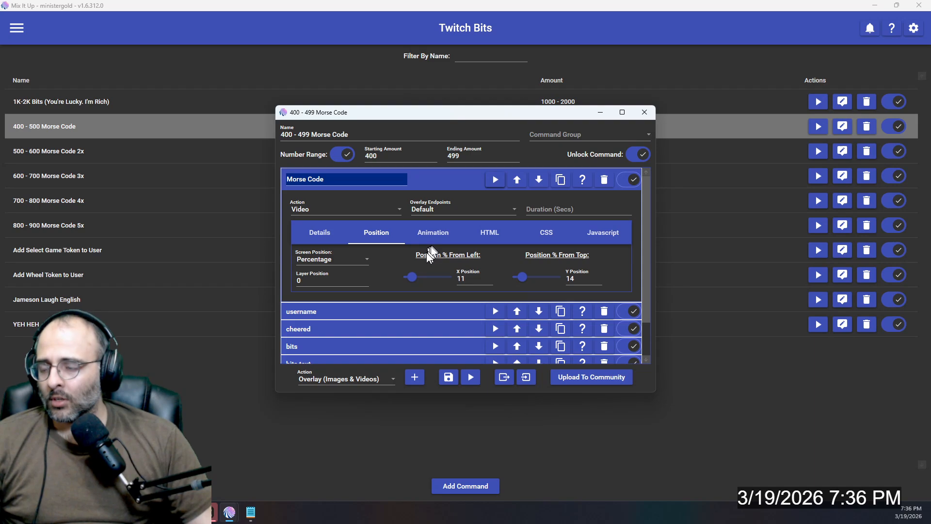
click(435, 181)
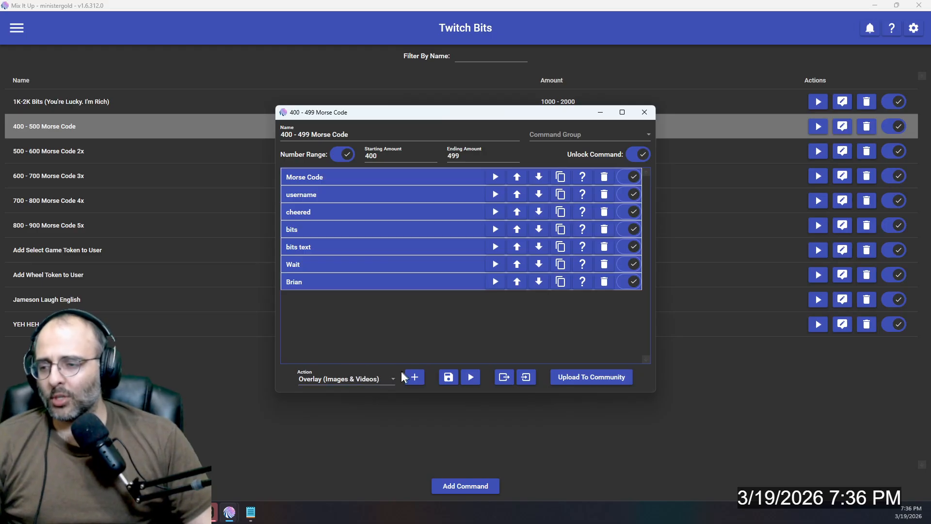
- Review the username text action's text and position, compare its duration field with the Morse Code action's, and test-play it
click(371, 193)
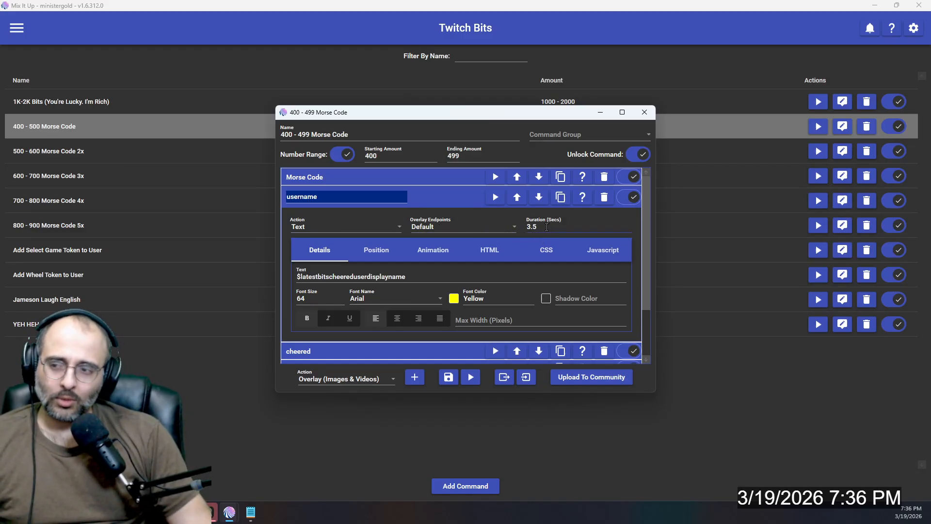
click(448, 177)
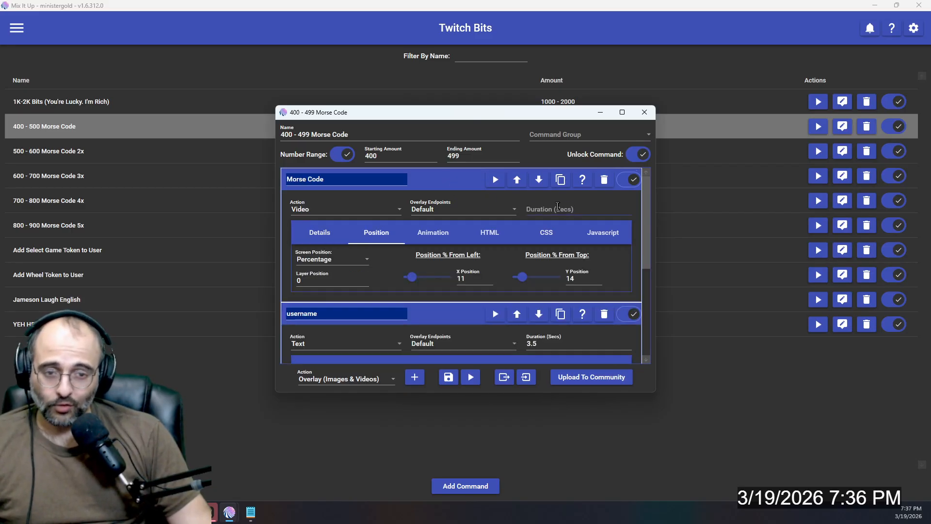
click(458, 177)
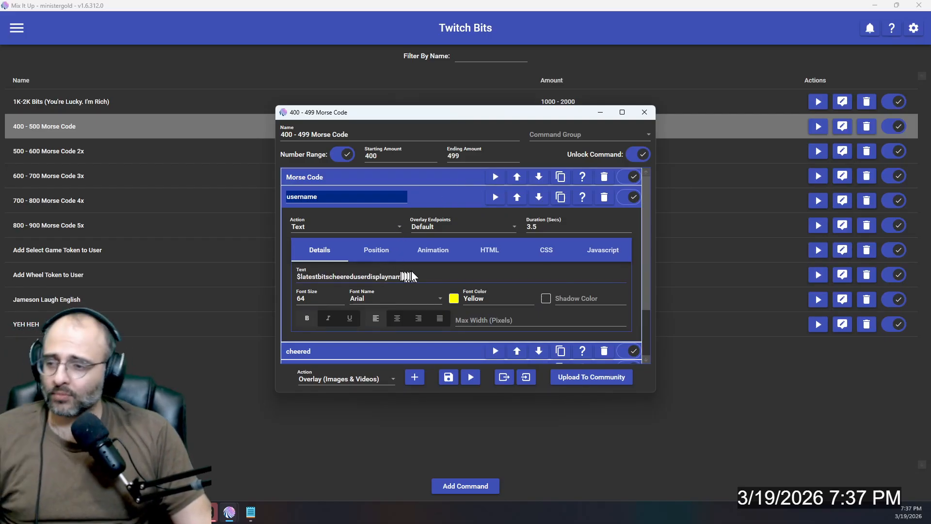
drag(416, 275, 293, 280)
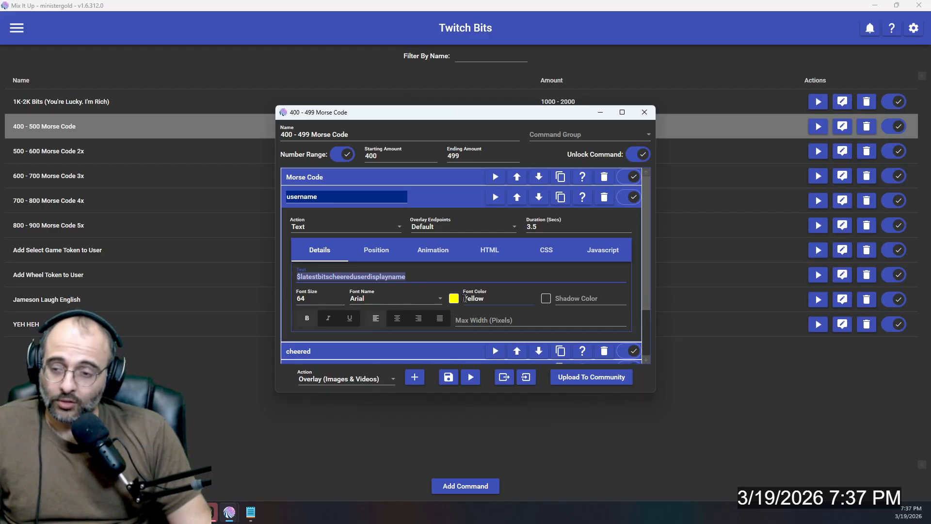
click(380, 254)
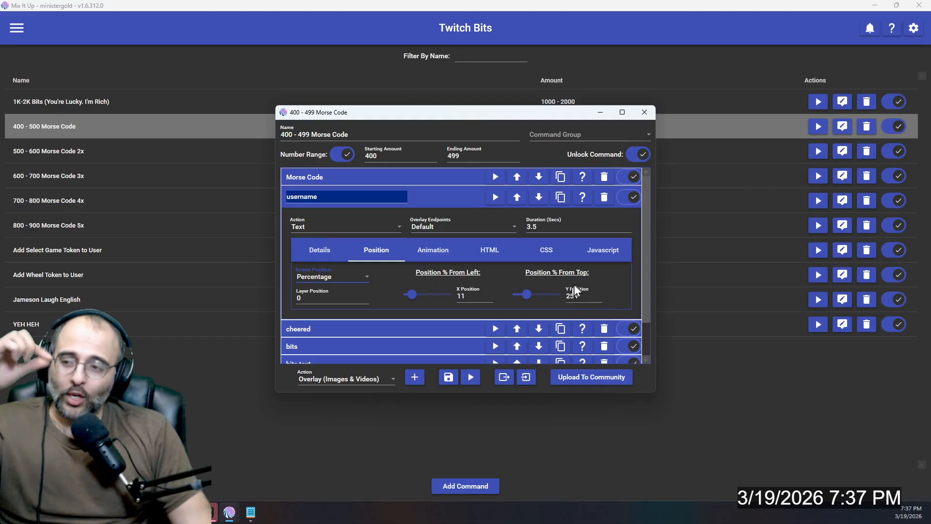
click(495, 196)
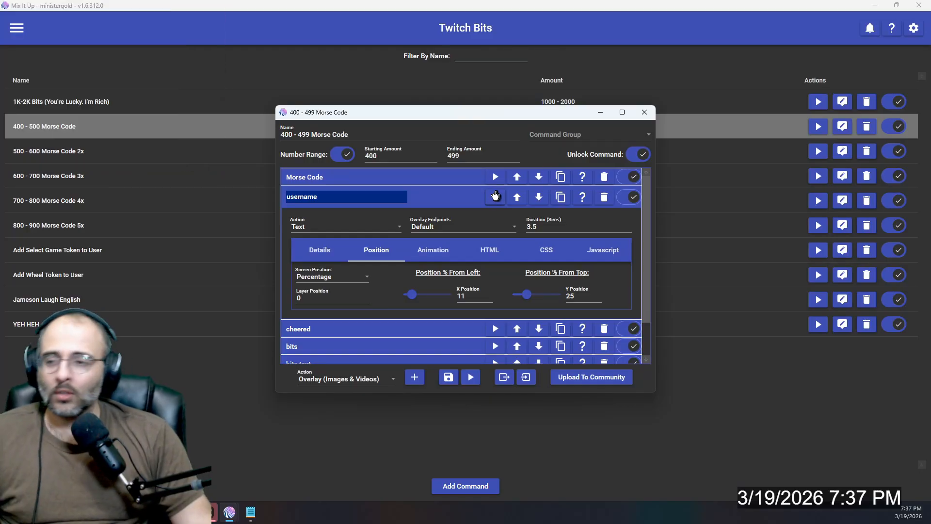
click(440, 193)
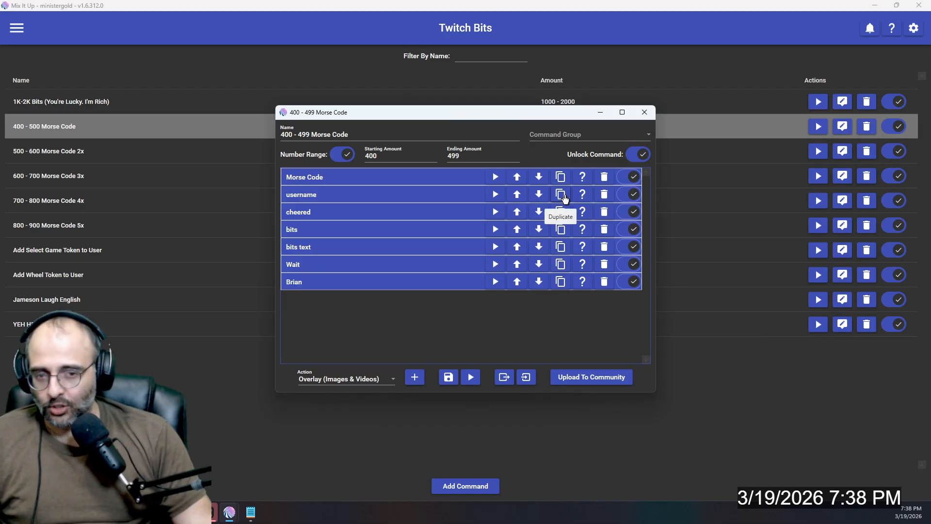
- Review the cheered action's text and position, then test-play it together with the username action and collapse it
click(469, 212)
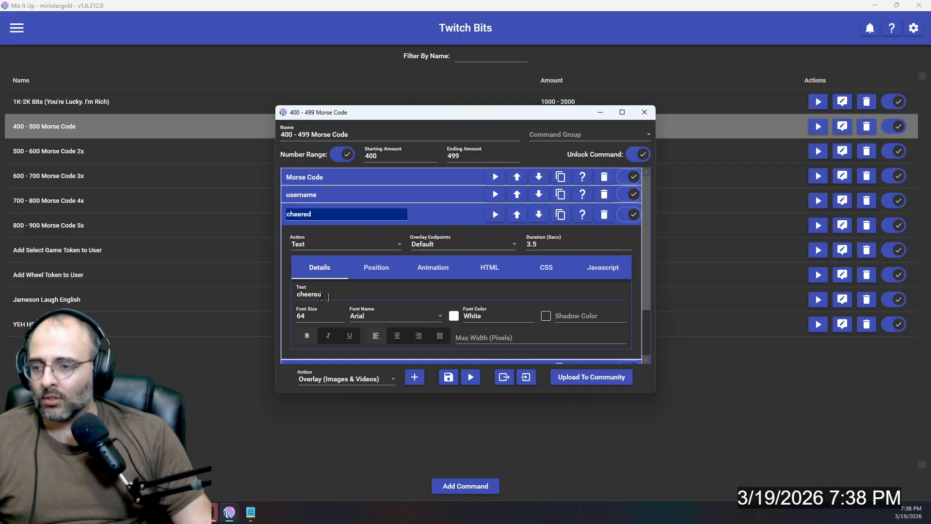
click(389, 265)
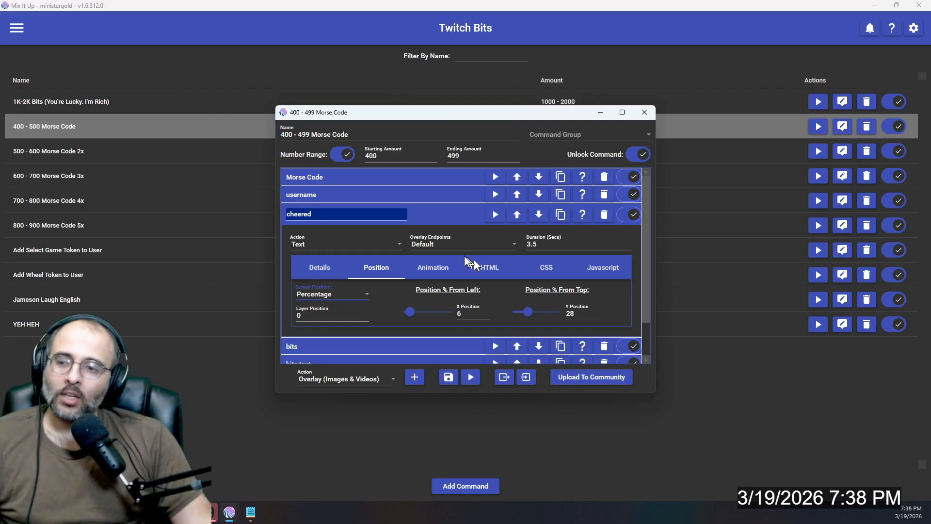
click(496, 194)
click(499, 216)
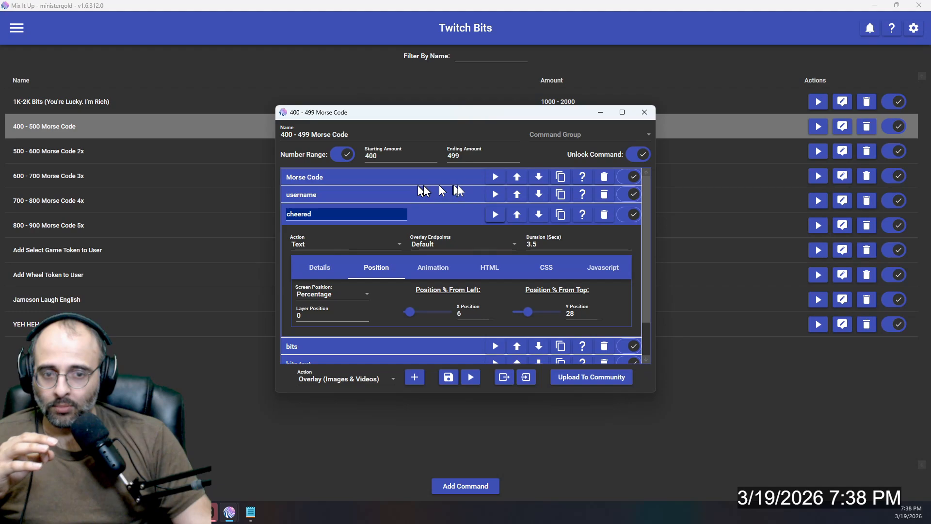
click(464, 216)
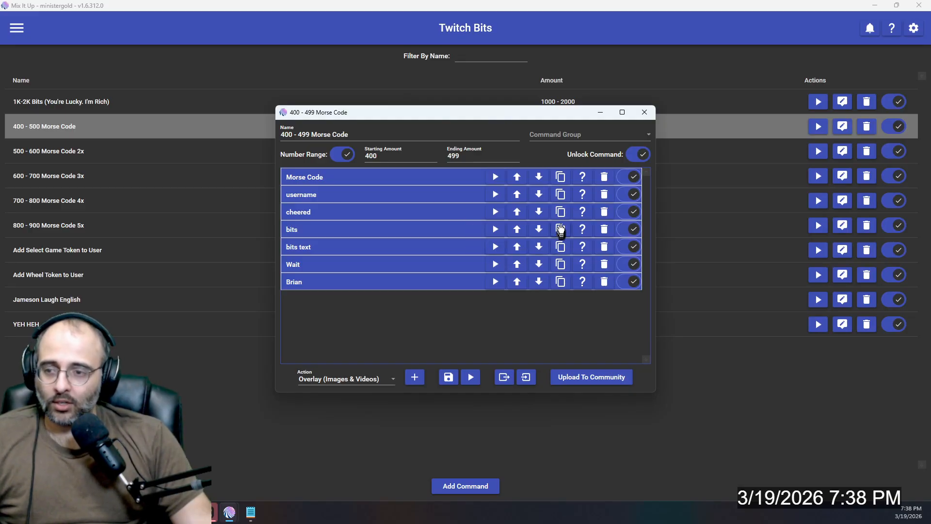
- Review the bits action's text and position, and test-play the username, cheered and bits actions in sequence
click(404, 225)
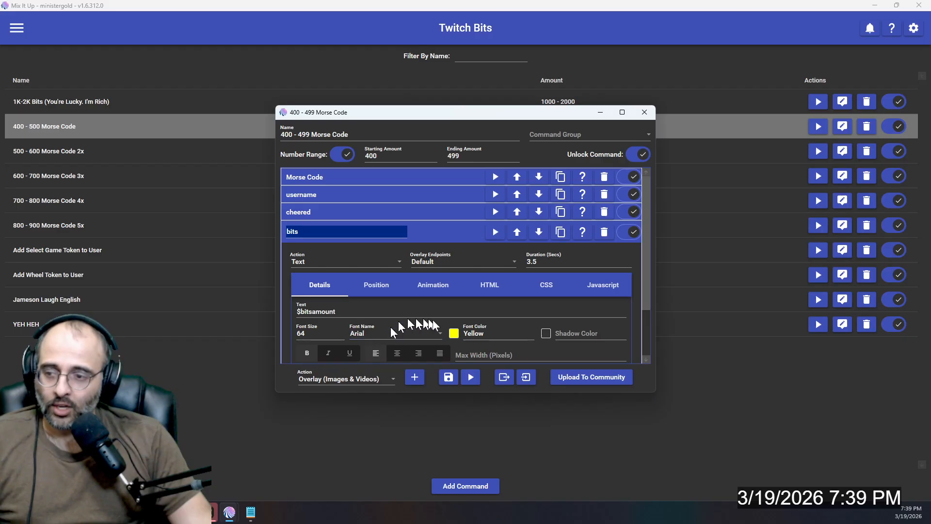
click(376, 284)
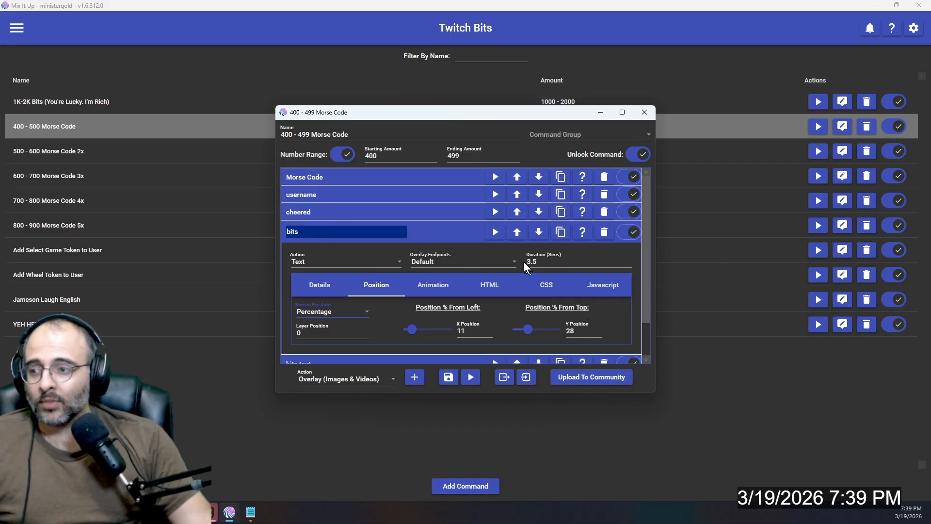
click(495, 195)
click(494, 212)
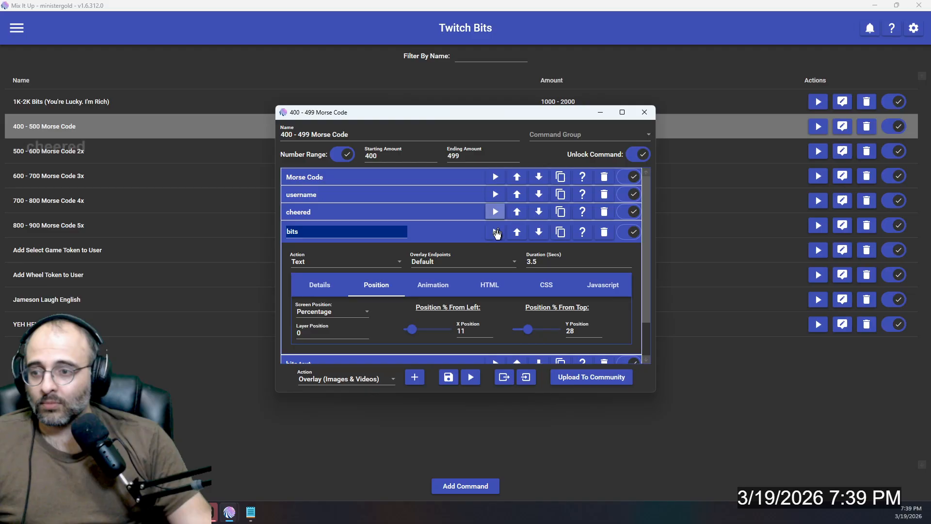
click(495, 232)
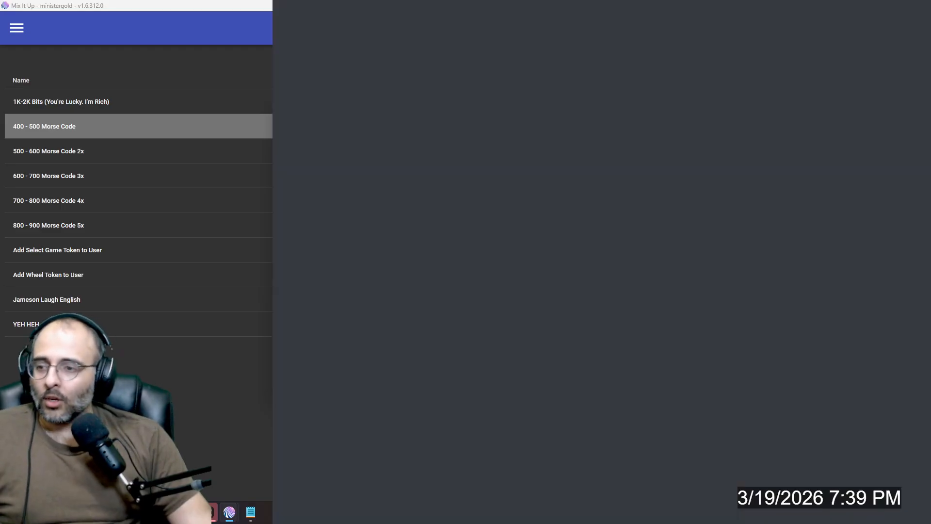
click(457, 227)
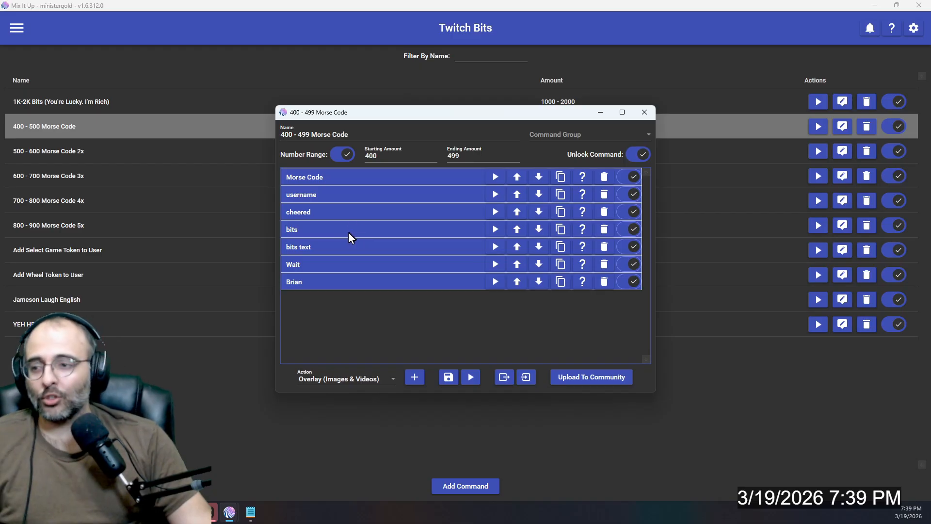
- Compare the position settings of the username and bits text actions, collapsing each one after viewing it
click(325, 194)
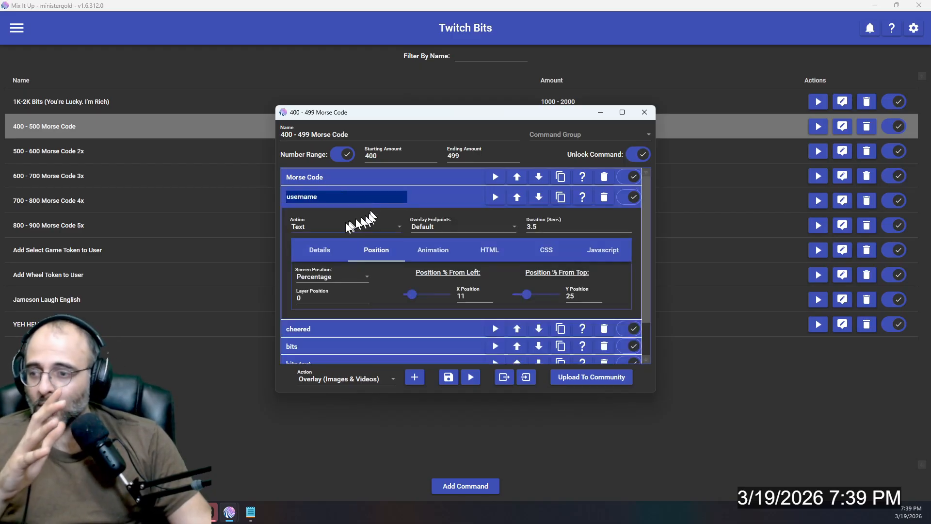
click(427, 194)
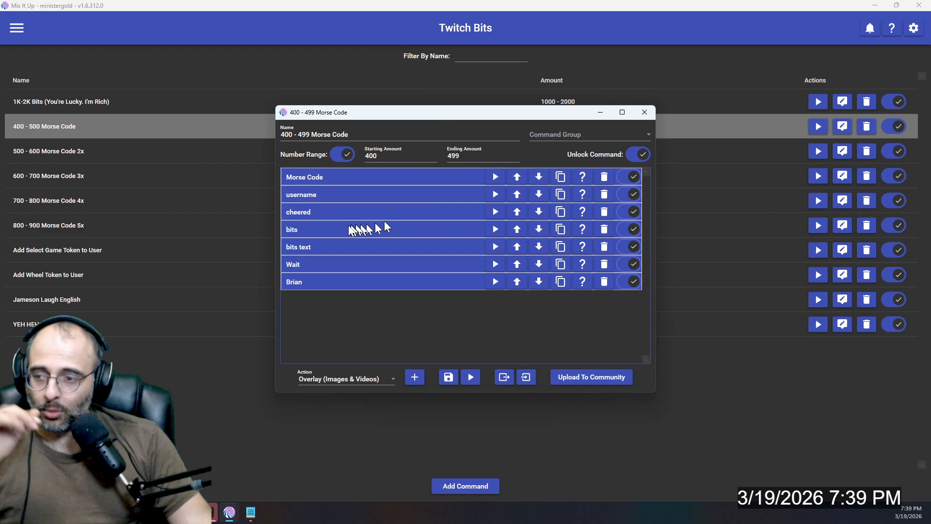
click(342, 228)
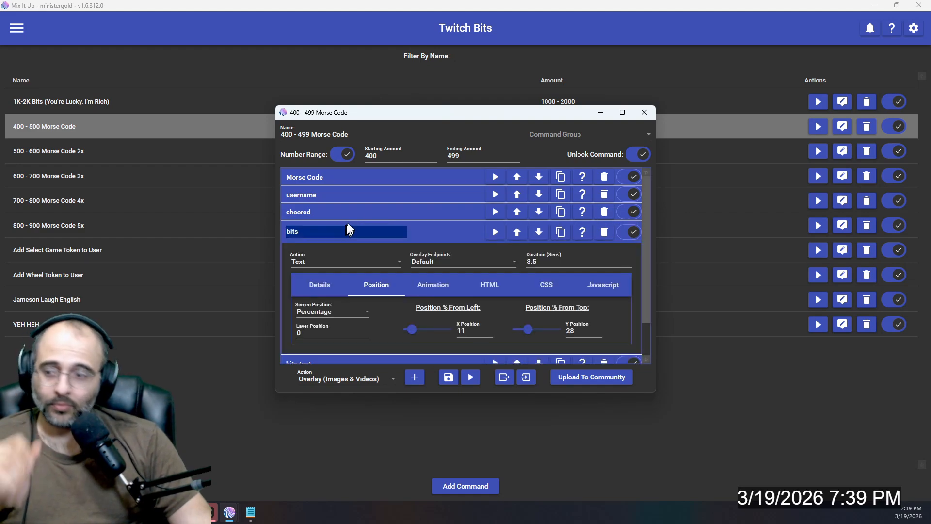
click(426, 228)
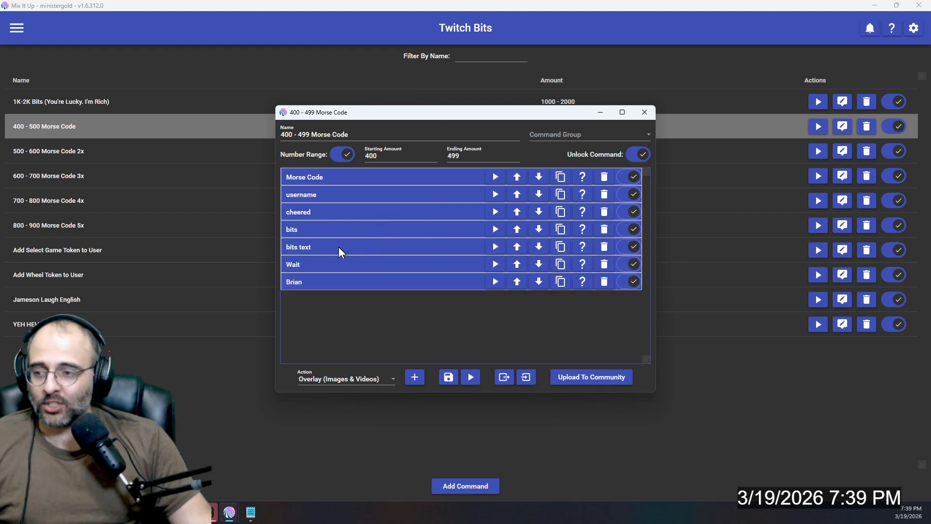
- Review the bits text action's text and position, collapse it, and test-play it together with the cheered action
click(385, 246)
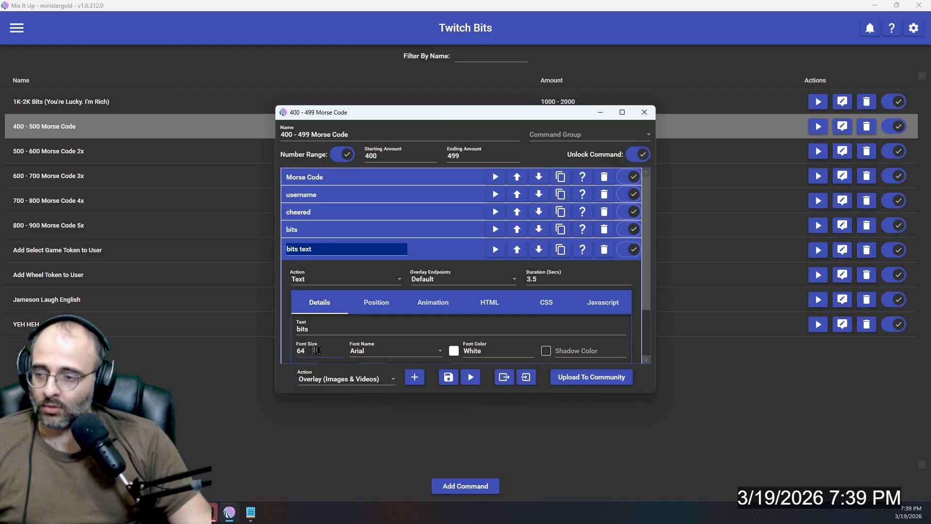
click(384, 303)
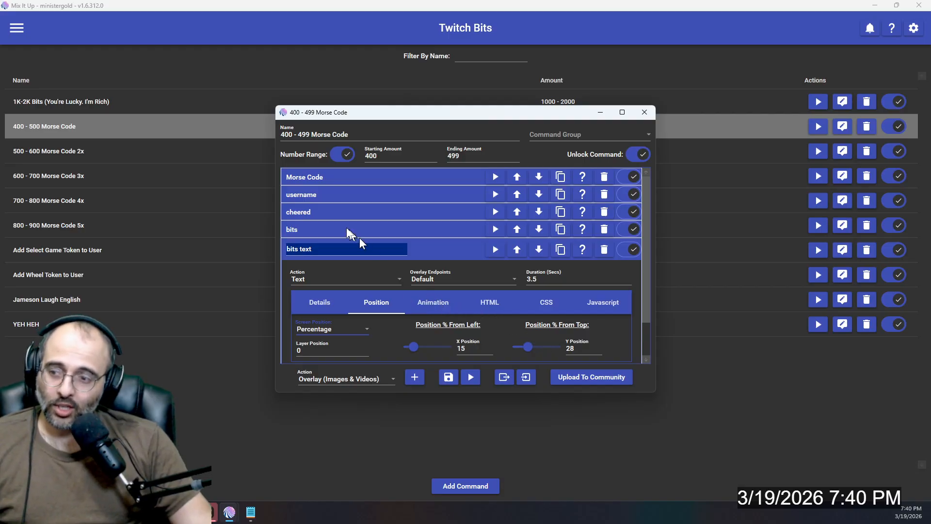
click(439, 251)
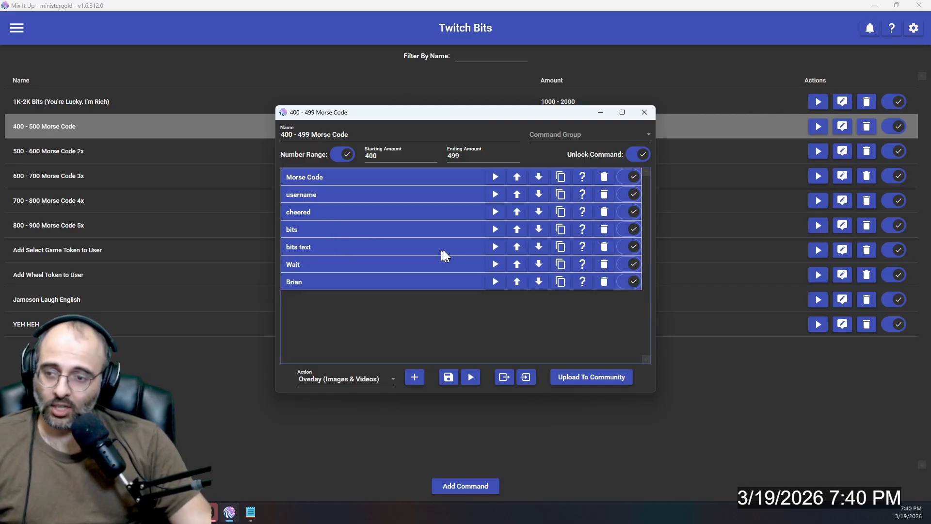
click(494, 211)
click(496, 248)
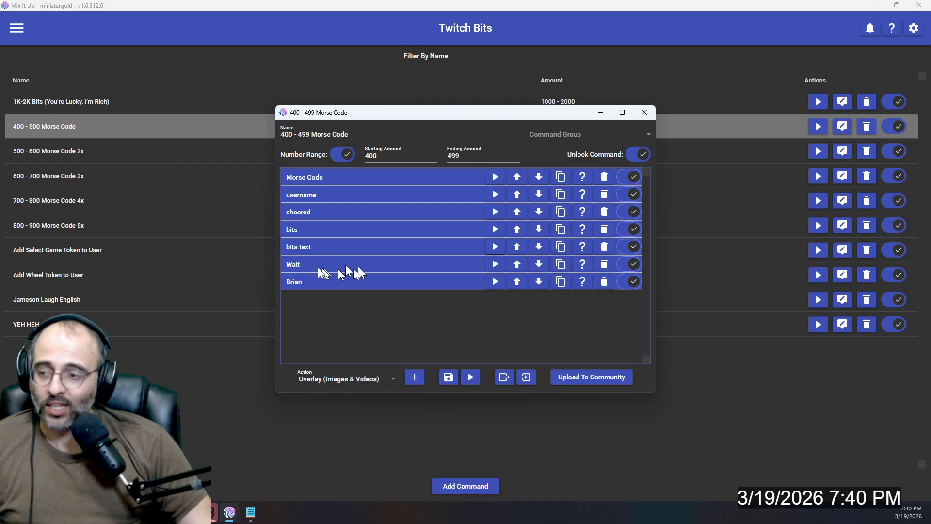
- Choose Wait as the action type to show where it is found, and compare the existing Wait action's seconds with the Morse Code video action
click(370, 376)
scroll(374, 360, down, 5)
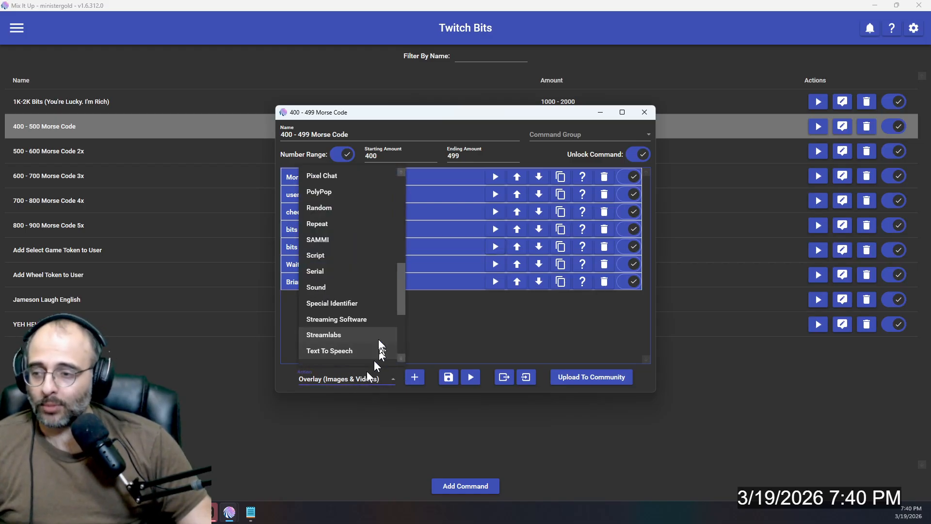
click(349, 326)
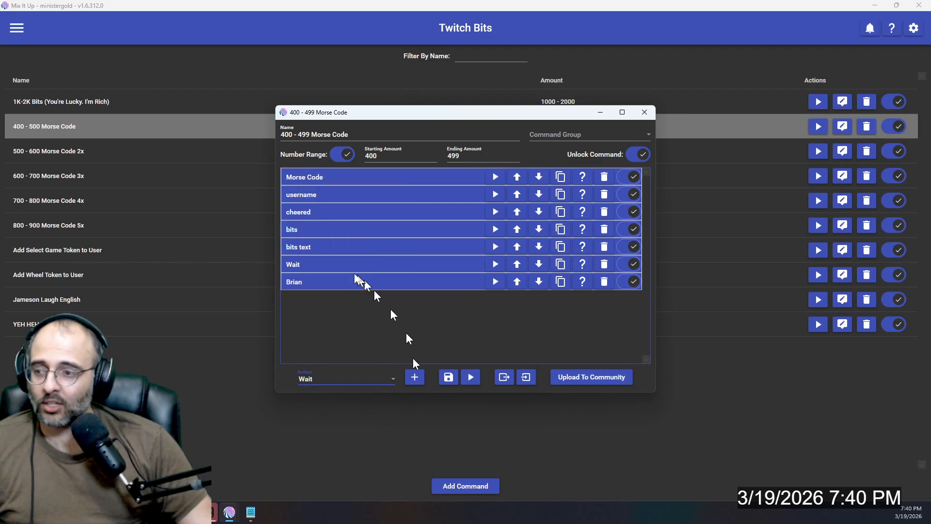
click(415, 377)
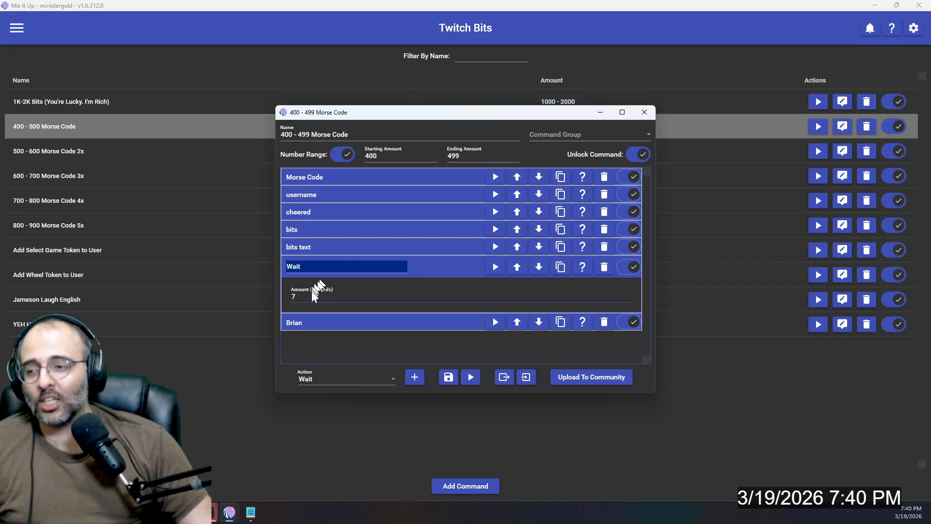
click(315, 179)
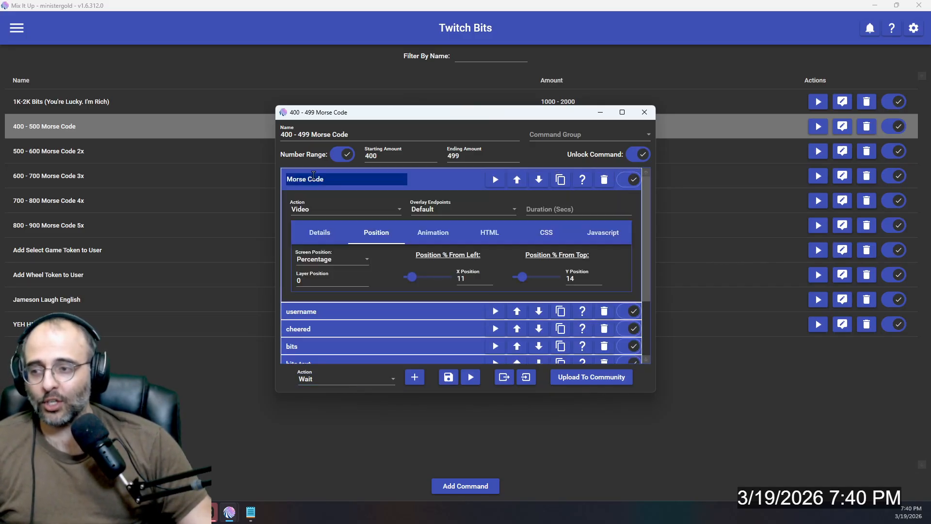
click(450, 180)
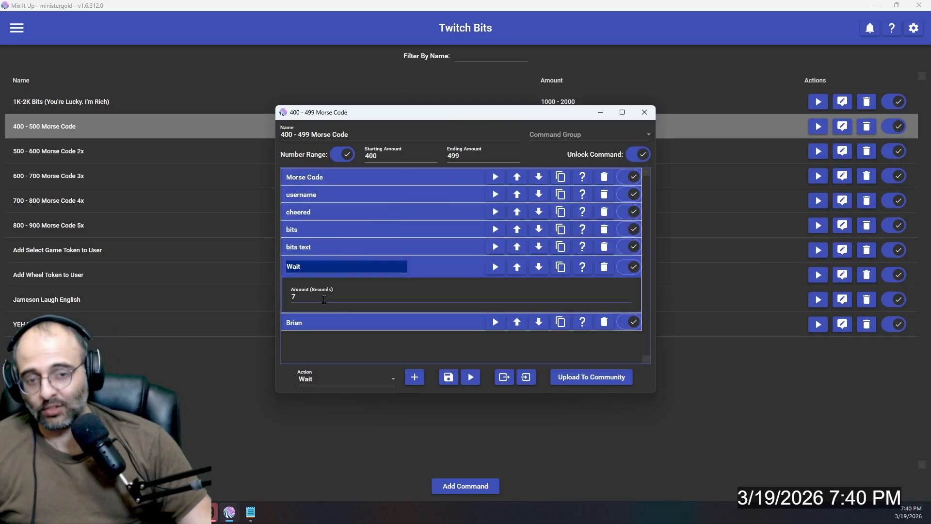
- Review the Brian action's Run Command settings and choose Command as the action type to show where it is found
click(312, 324)
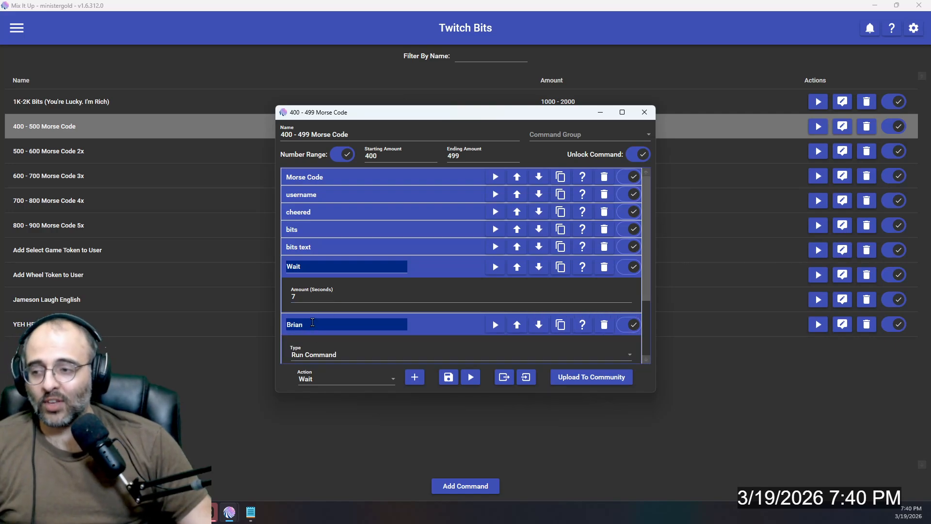
click(334, 376)
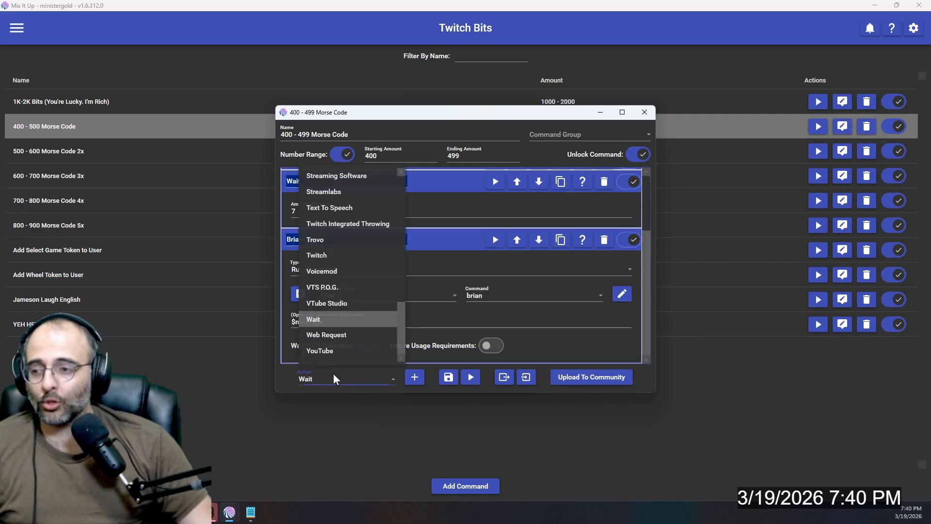
scroll(336, 242, up, 9)
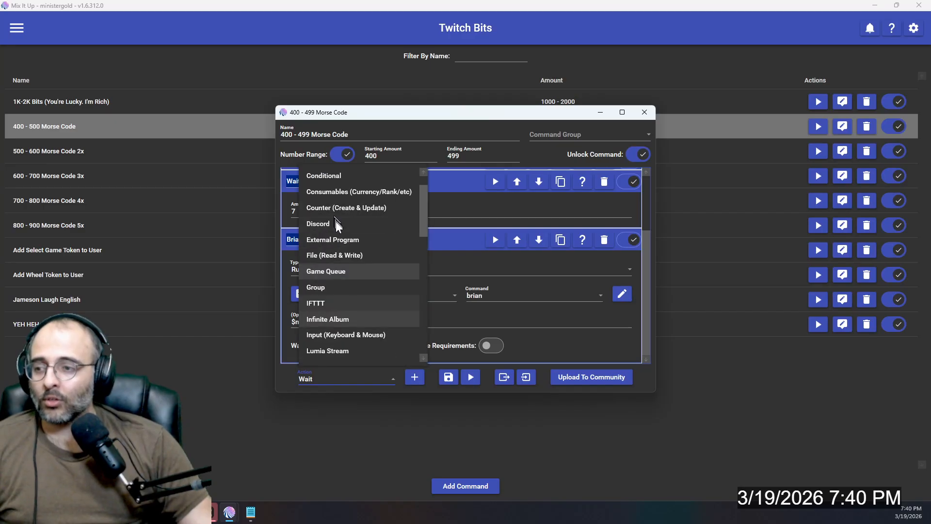
scroll(334, 222, up, 2)
click(328, 194)
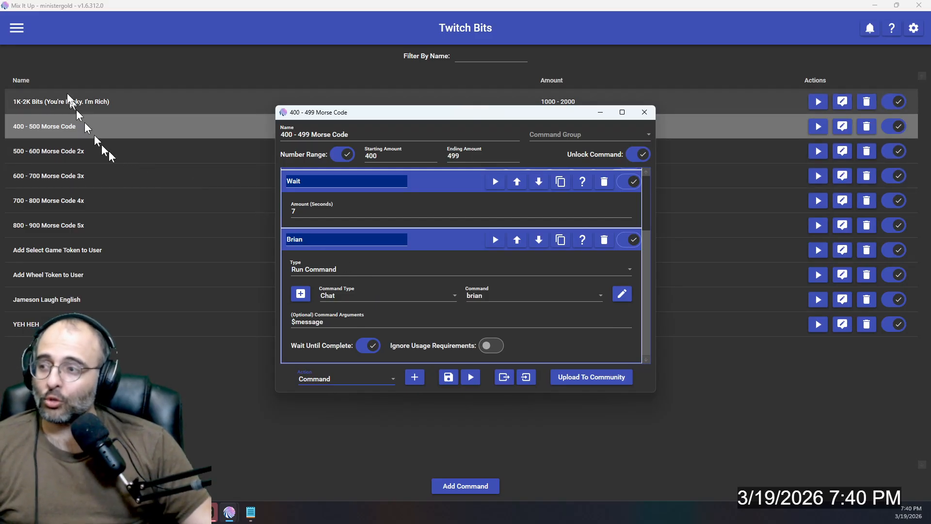
- Search the Community Commands for "brian"
click(18, 30)
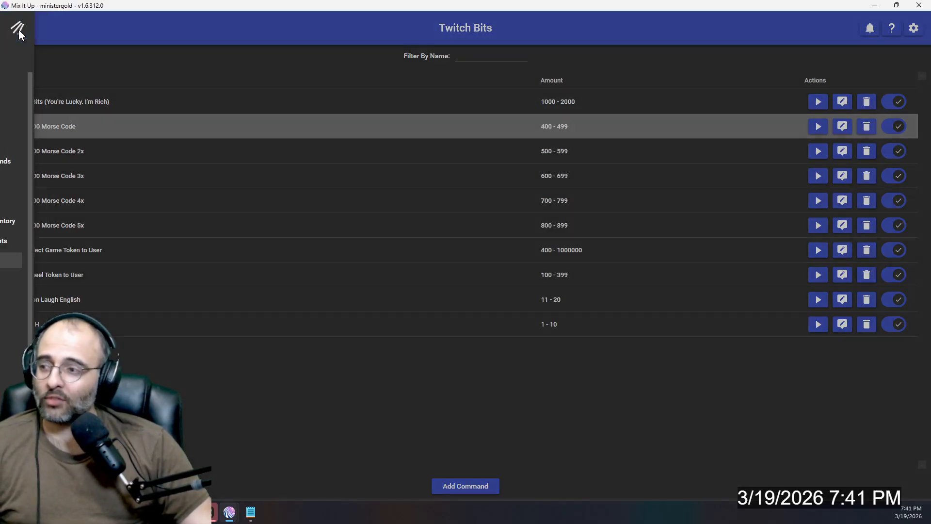
click(47, 161)
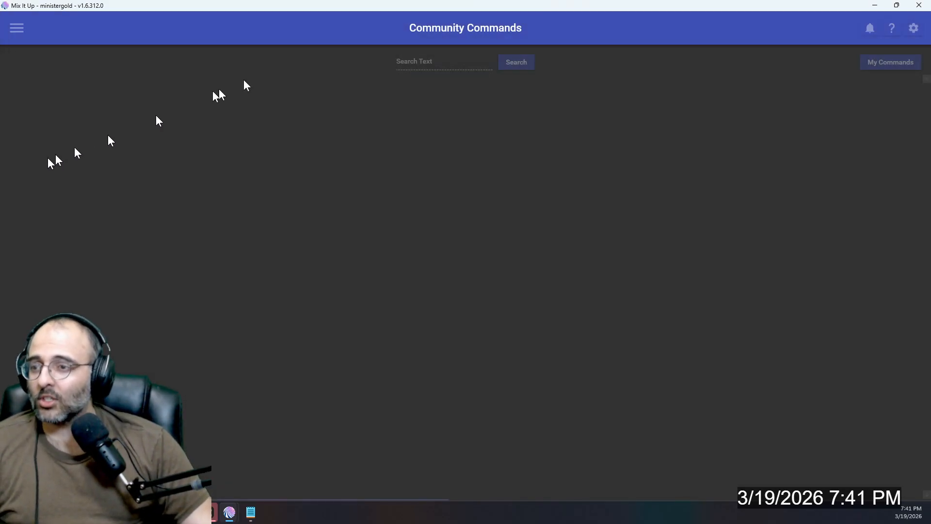
click(432, 60)
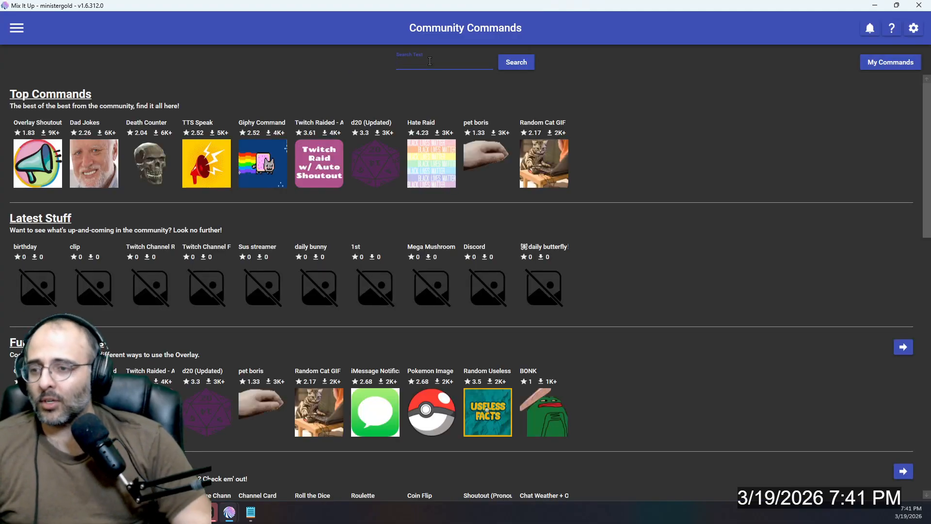
text(brian)
key(Return)
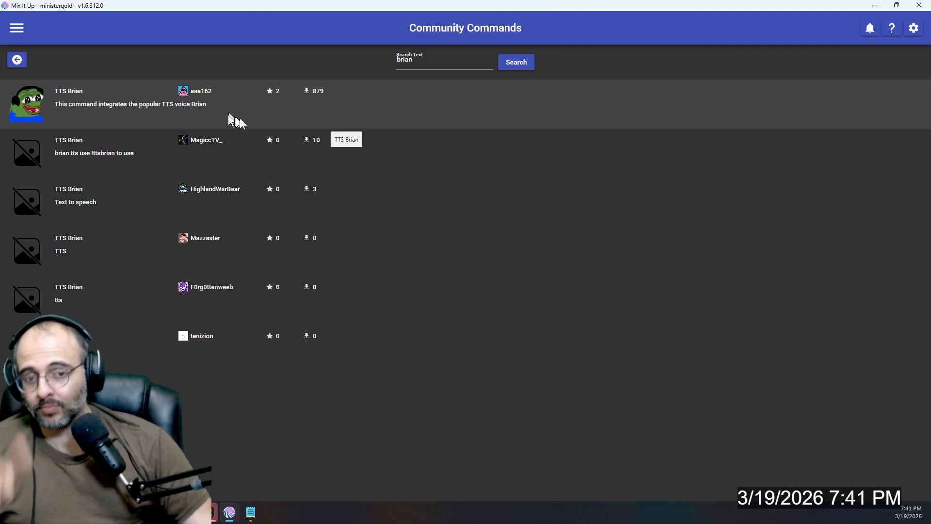
- Return to the Twitch Bits page and the 400 - 499 Morse Code editor, and collapse the Brian and Wait actions
click(17, 28)
click(54, 260)
key(alt+Tab)
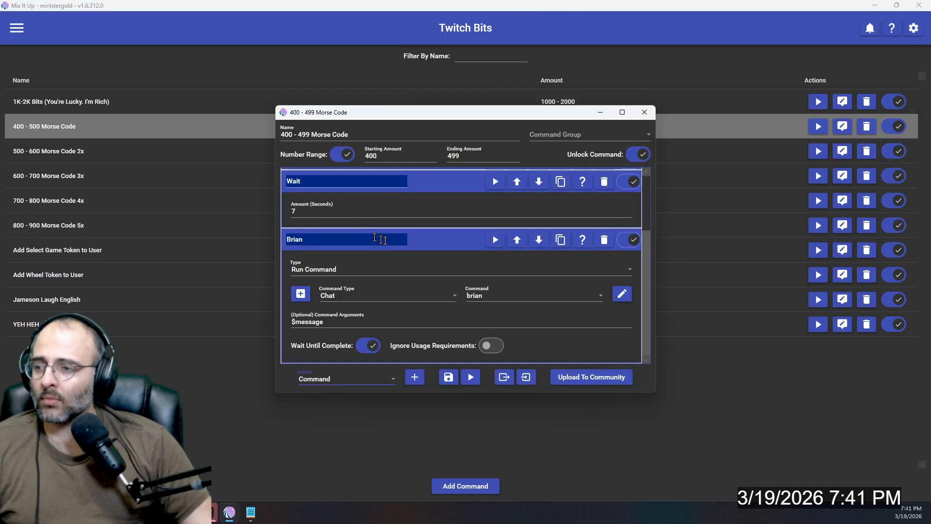
click(417, 238)
click(418, 268)
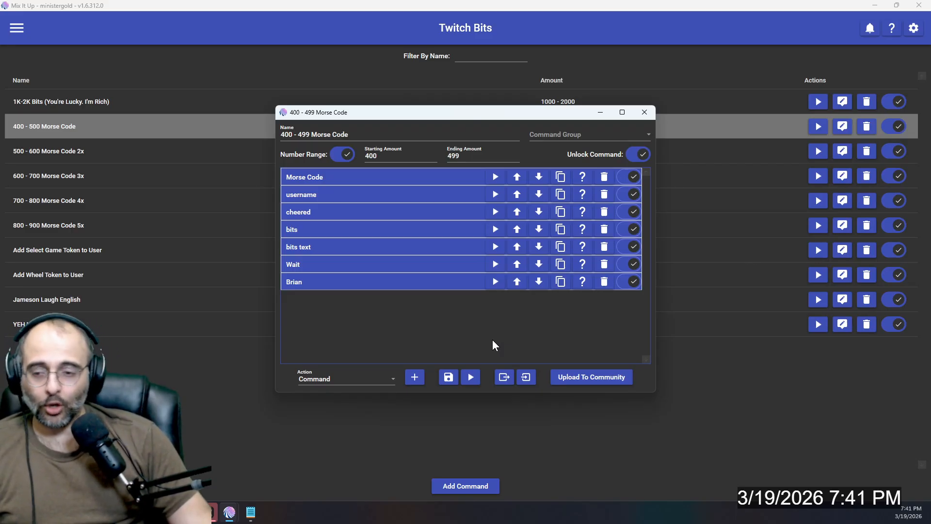
- Close the Morse Code command, view the command file import dialog from a new Twitch Bits command, and close both without importing
click(645, 112)
click(466, 486)
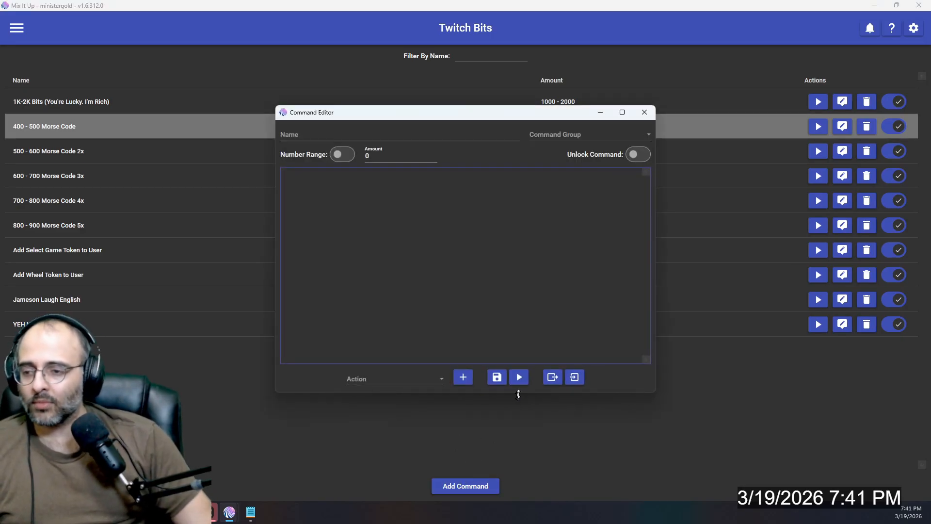
click(575, 378)
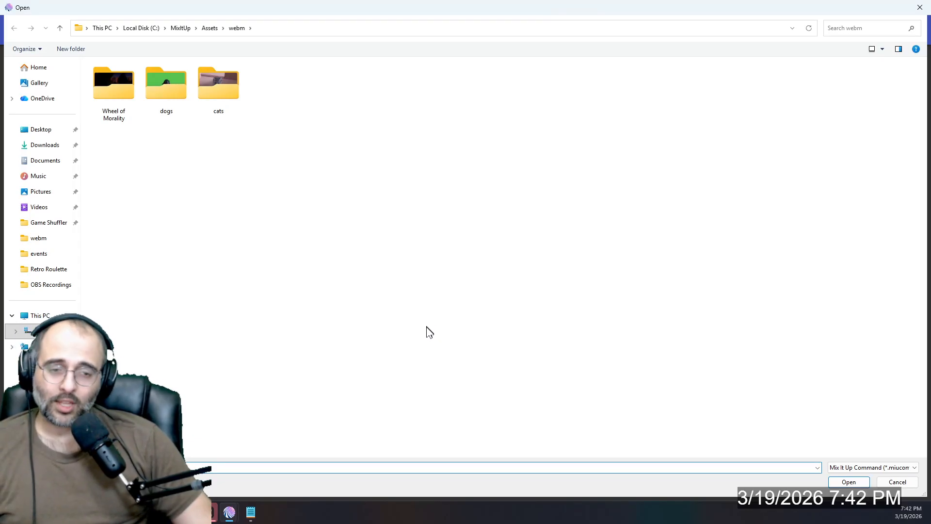
click(919, 7)
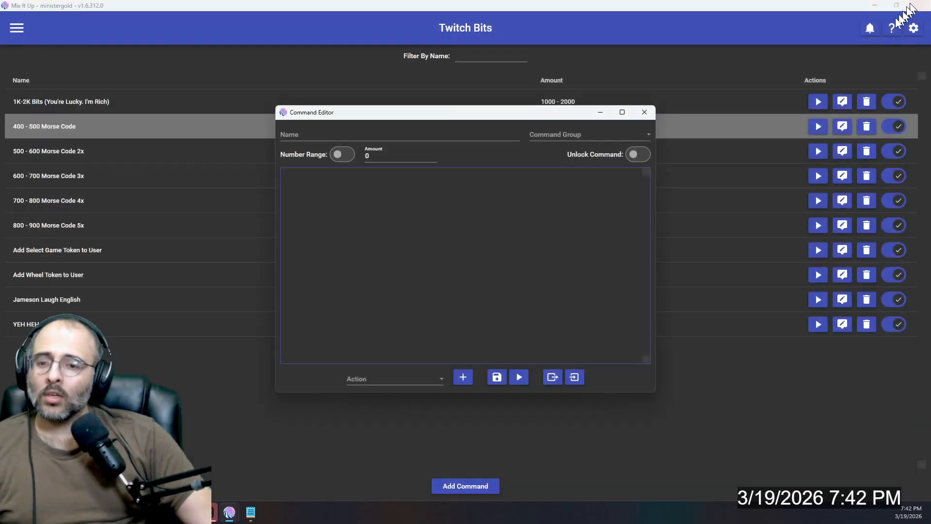
click(644, 112)
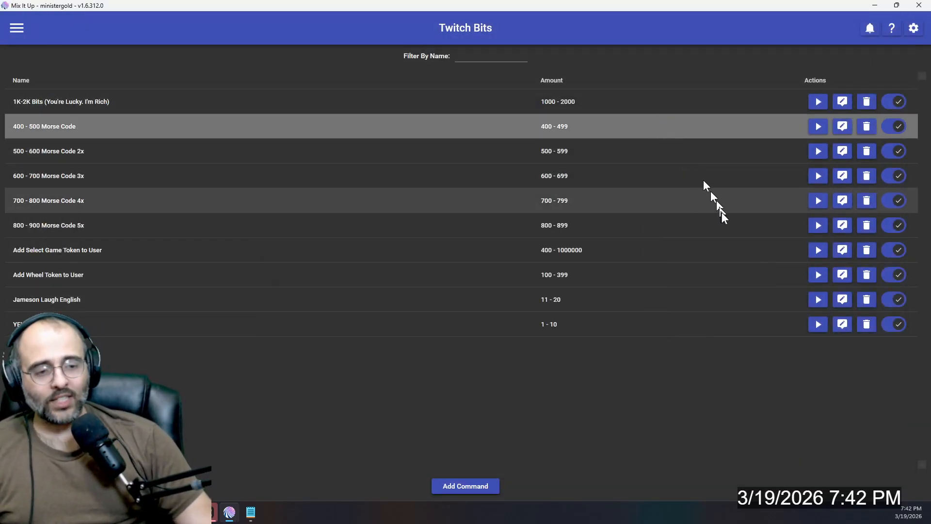